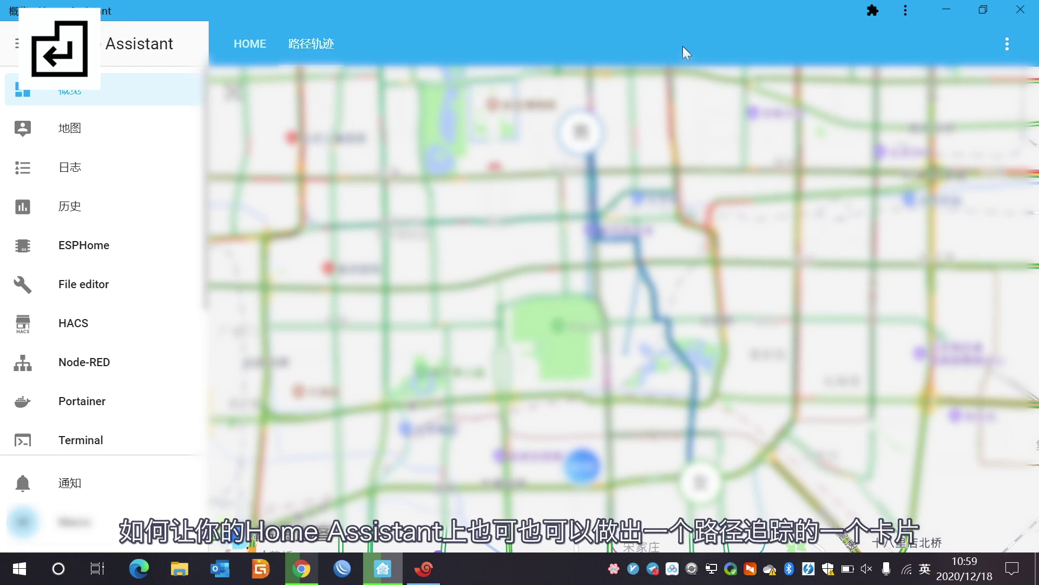
Add a new untitled view to the dashboard with panel mode (面板模式) enabled and save it.
left_click(1008, 44)
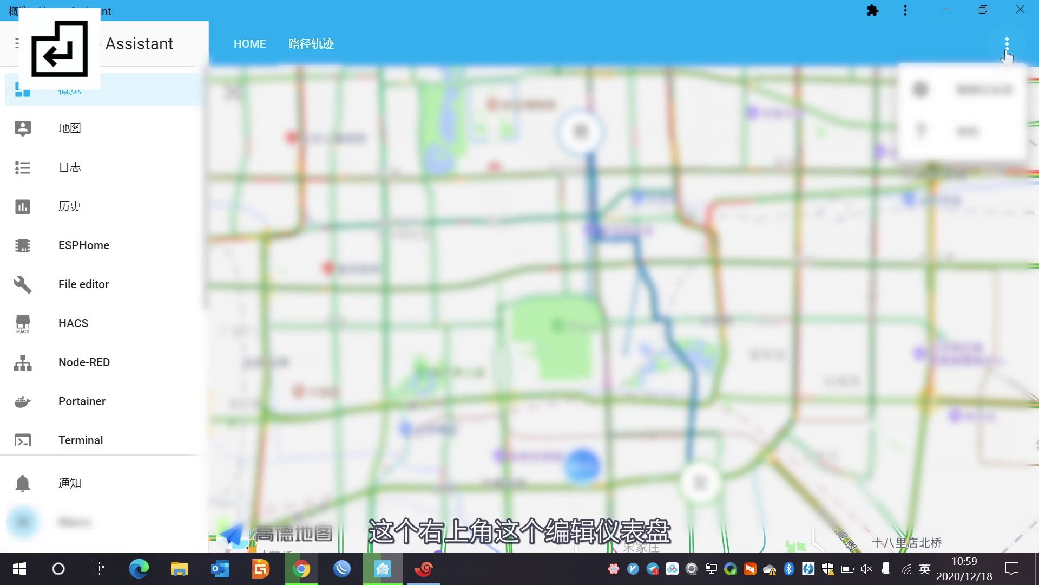
left_click(990, 87)
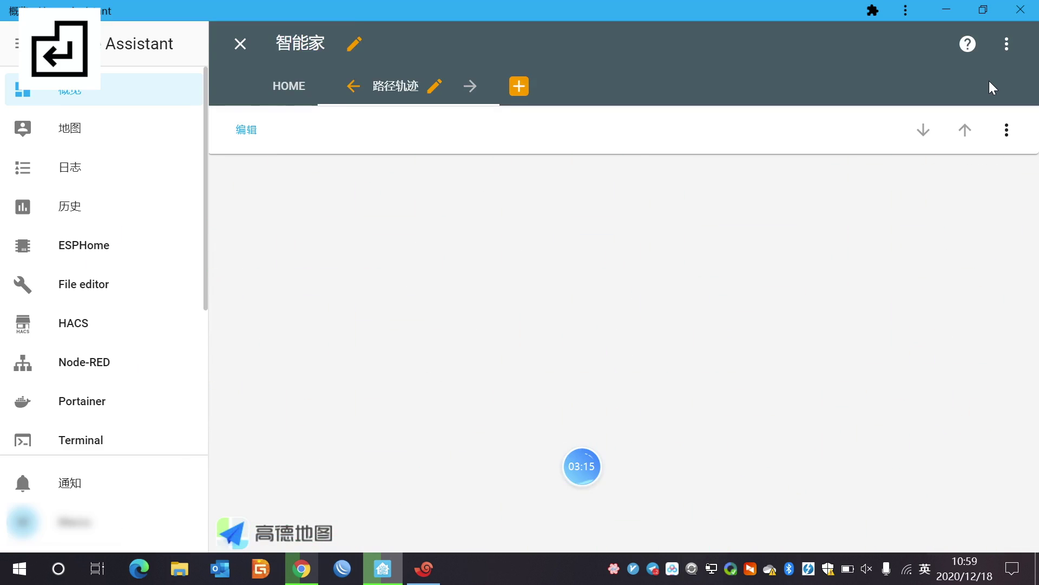
left_click(519, 87)
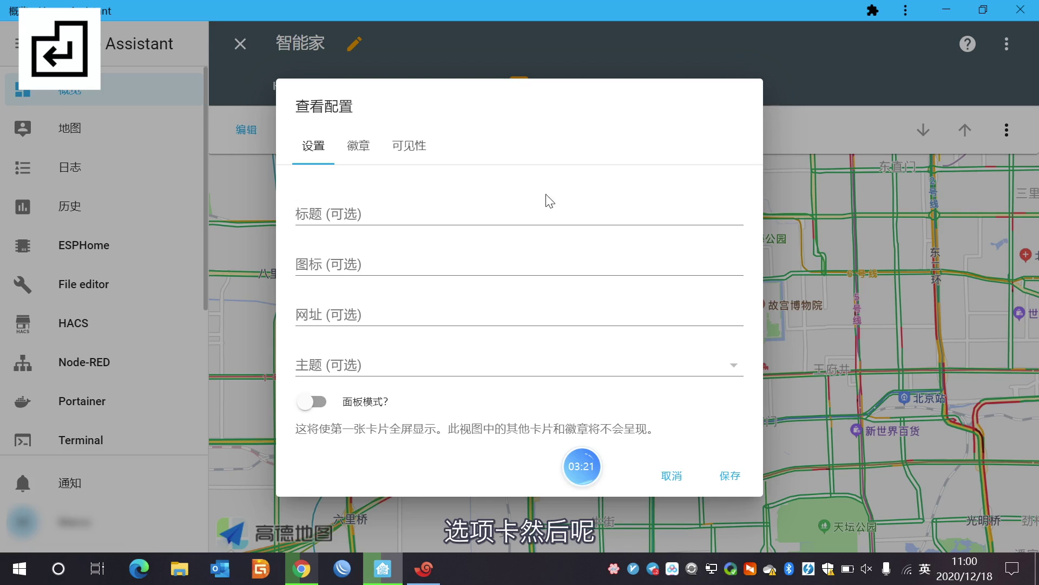
left_click(316, 402)
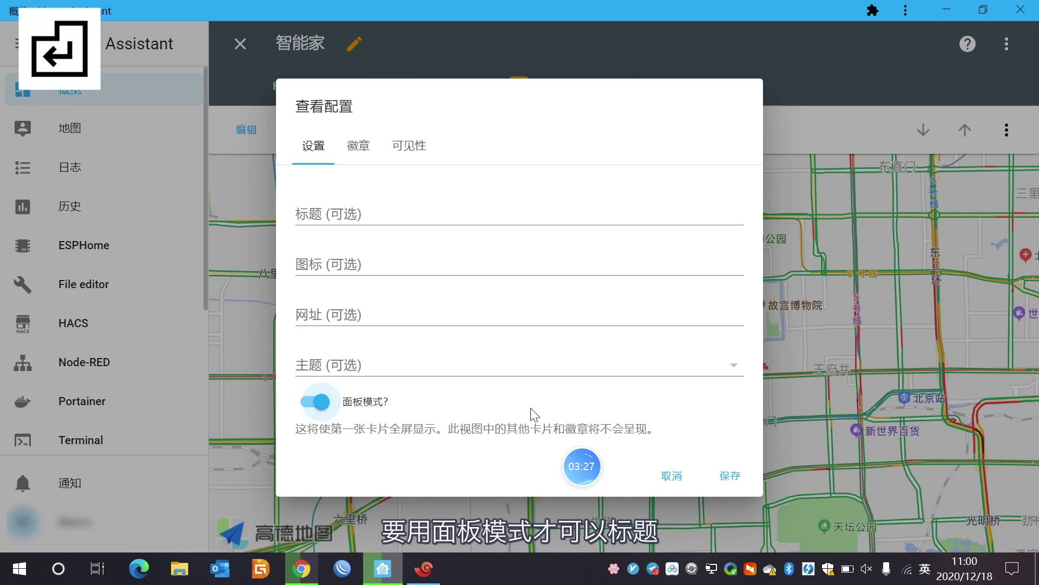
left_click(363, 210)
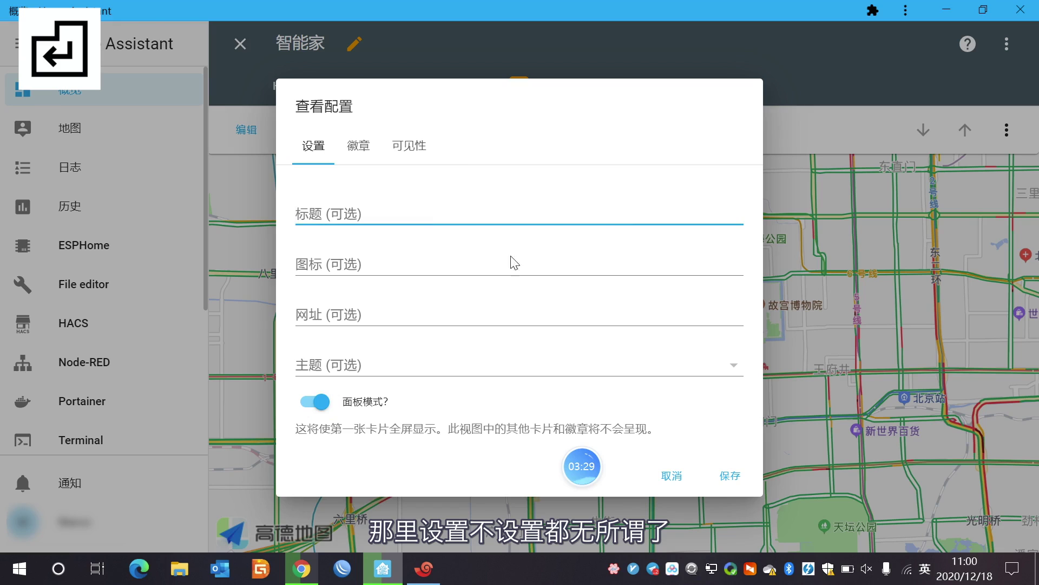
left_click(731, 476)
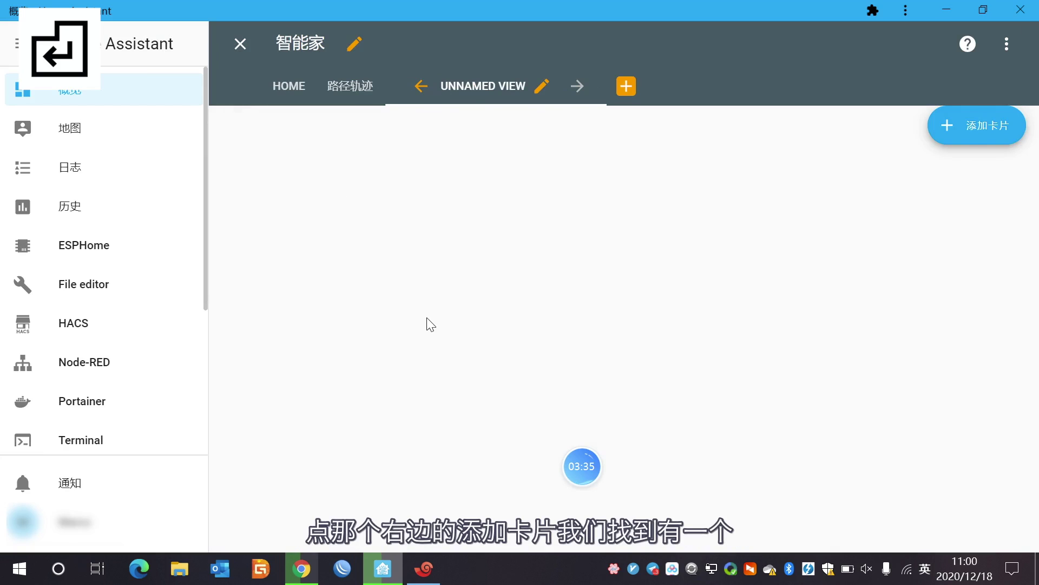
Choose the built-in map card as the card for the new view.
left_click(953, 132)
scroll(573, 334, "down", 3)
scroll(573, 334, "down", 8)
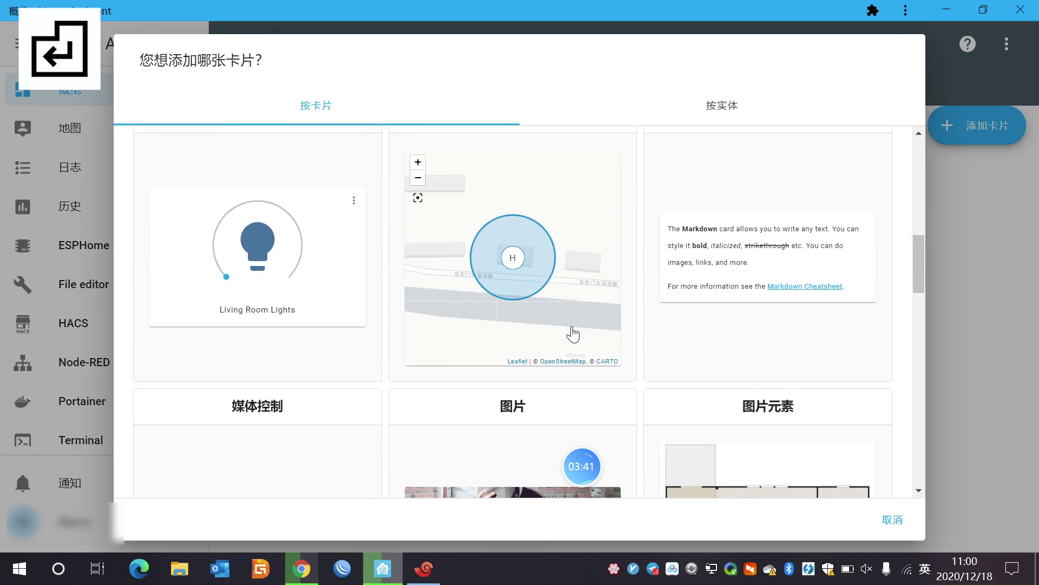
left_click(549, 260)
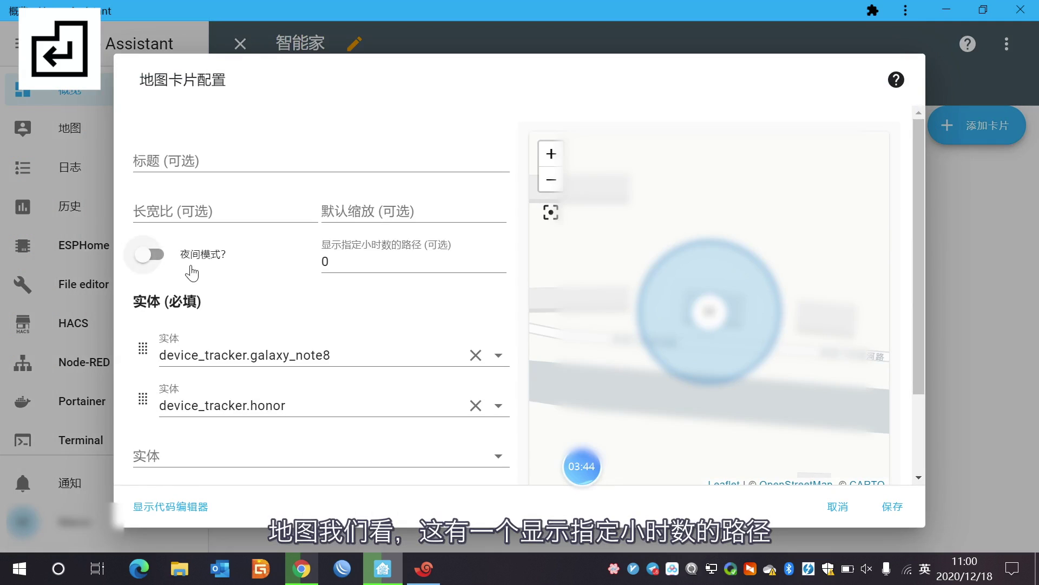
Set the map card to show paths for 12 hours, leave the geolocation source empty, save it and finish editing the dashboard.
triple_click(328, 250)
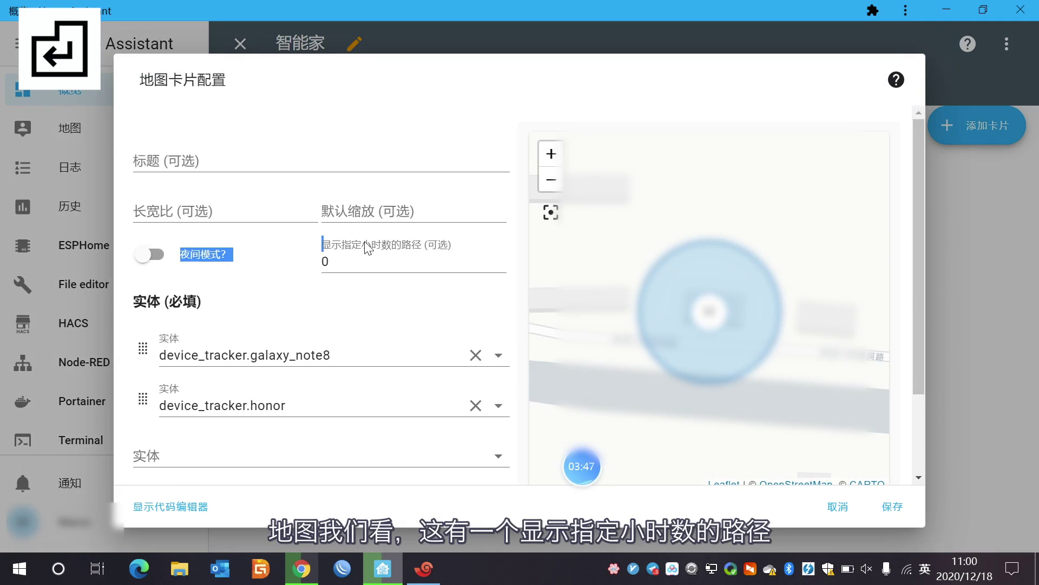
left_click(415, 248)
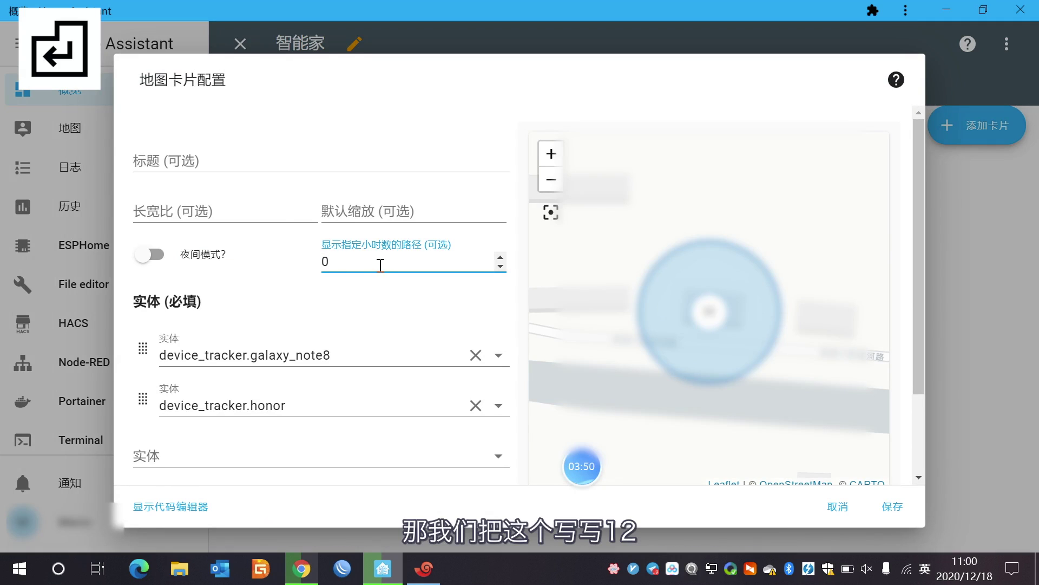
key("BackSpace")
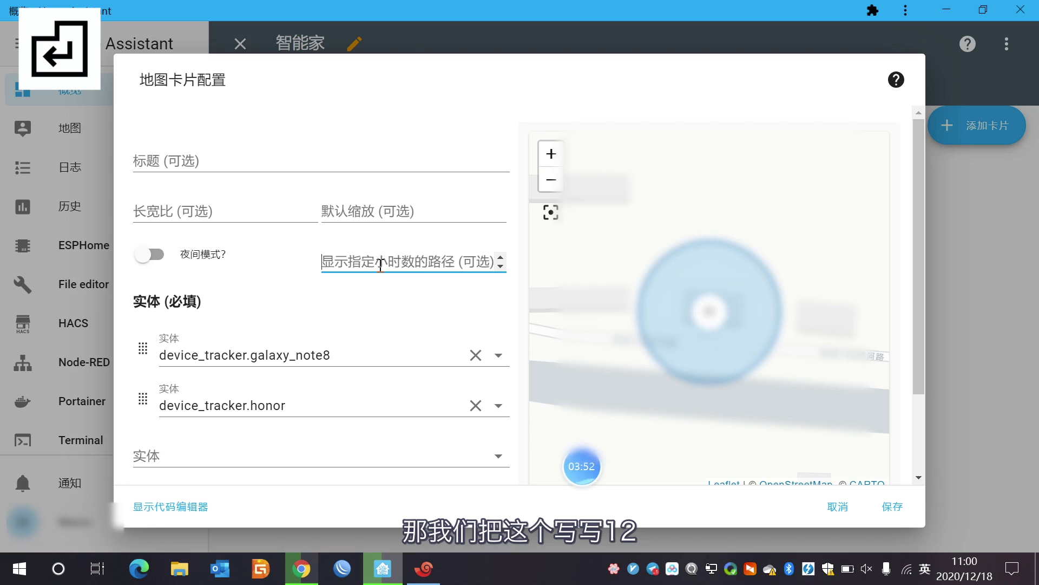
type("12")
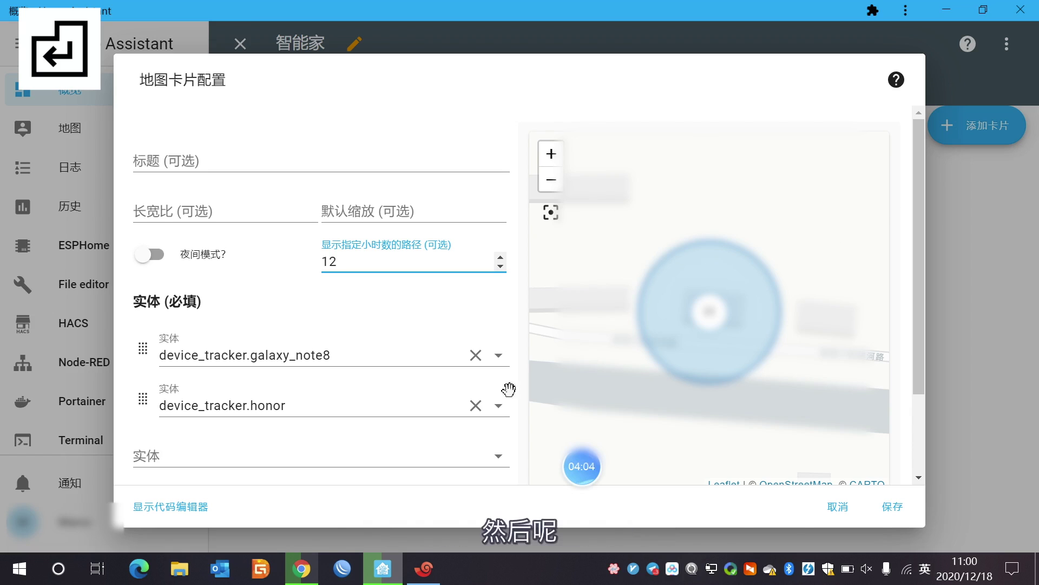
scroll(383, 401, "down", 2)
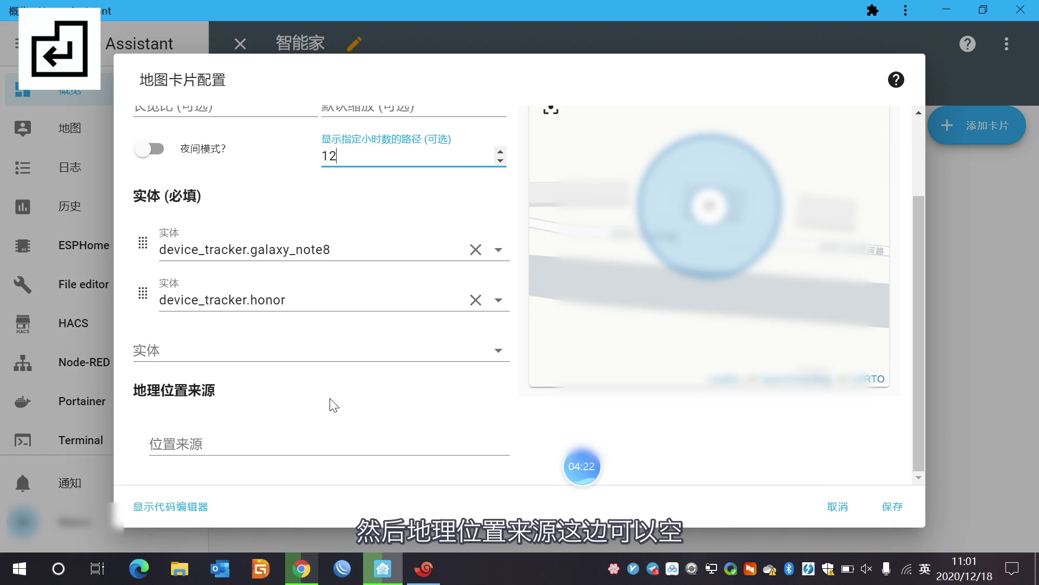
left_click(242, 453)
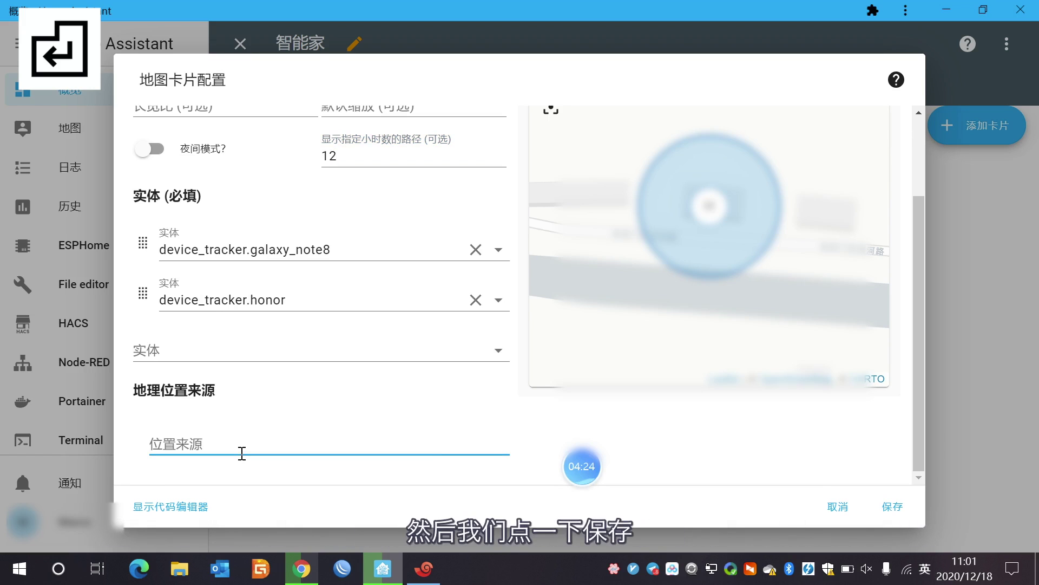
left_click(890, 508)
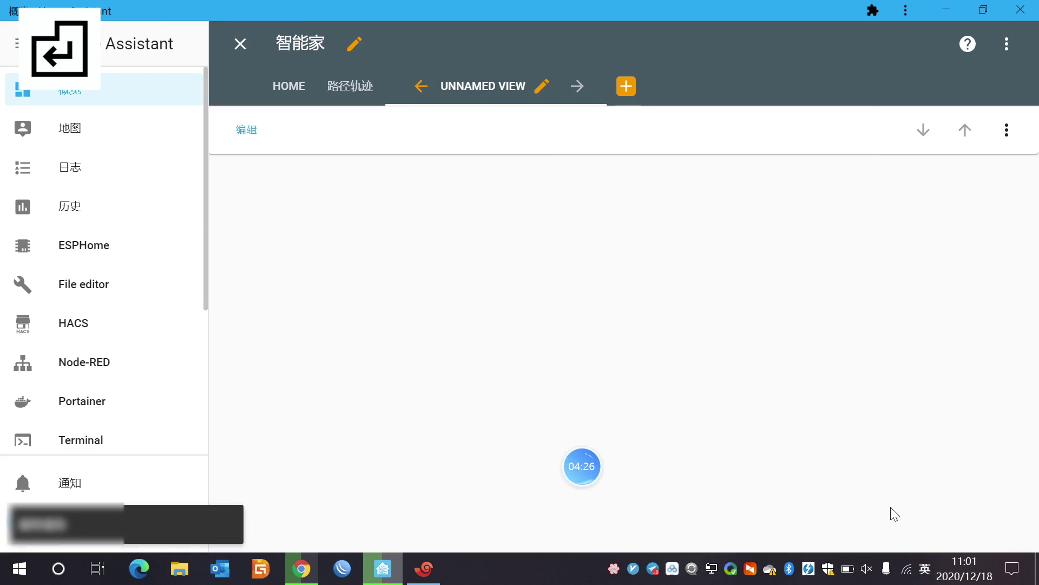
left_click(238, 45)
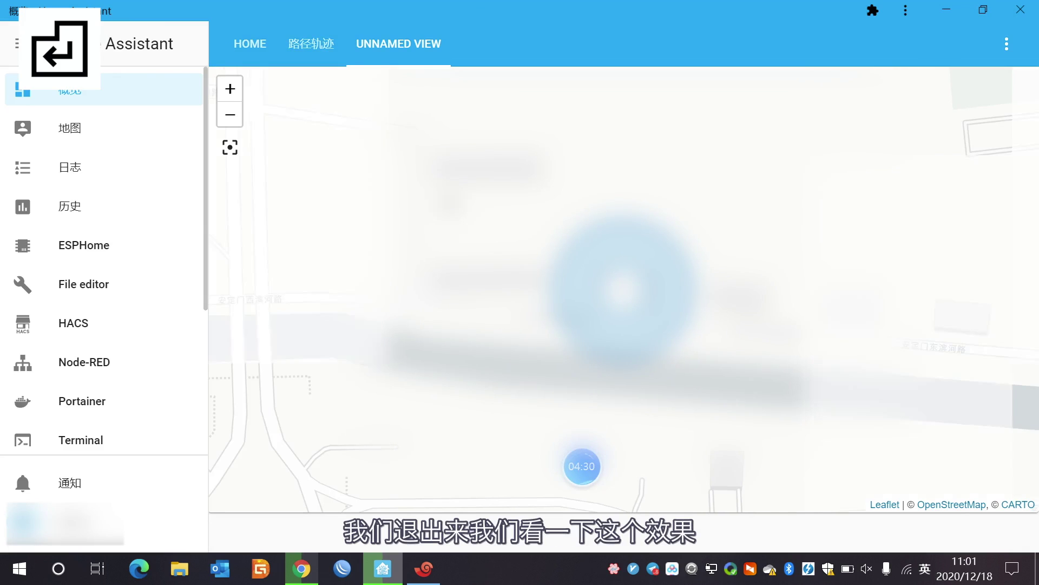
Examine the new map card at a wider scale and compare it with the map in the 路径轨迹 view.
scroll(578, 294, "down", 5)
scroll(498, 235, "up", 2)
mouse_move(499, 235)
left_mouse_down()
mouse_move(550, 274)
mouse_move(608, 355)
left_mouse_up()
scroll(551, 274, "up", 2)
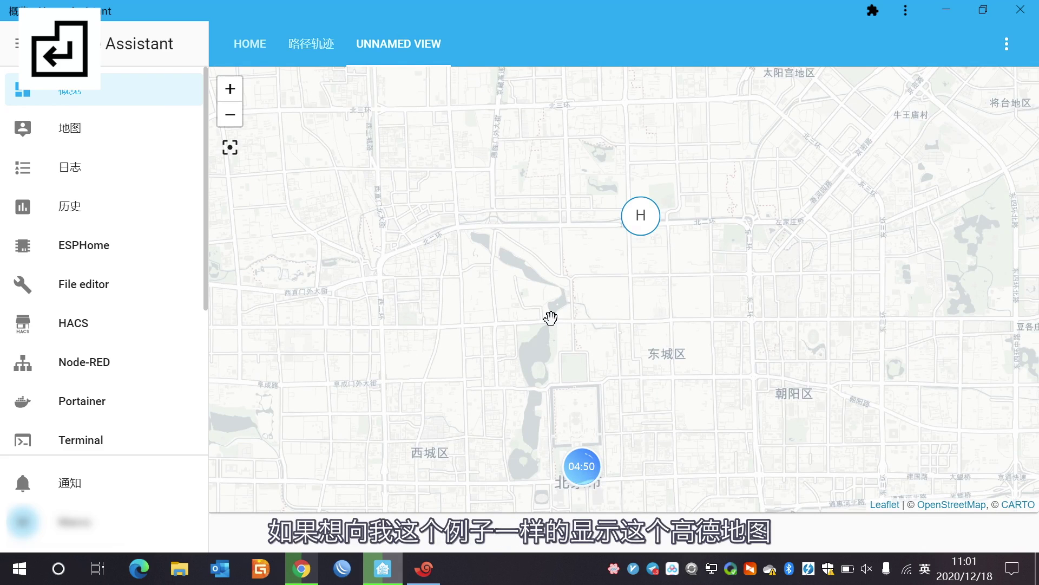
left_click(319, 61)
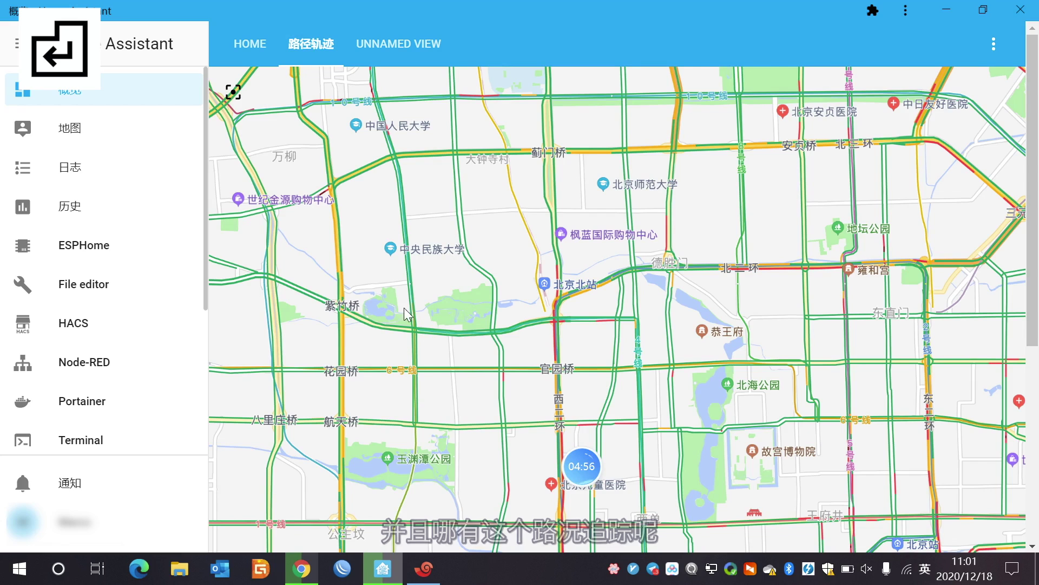
left_click(415, 51)
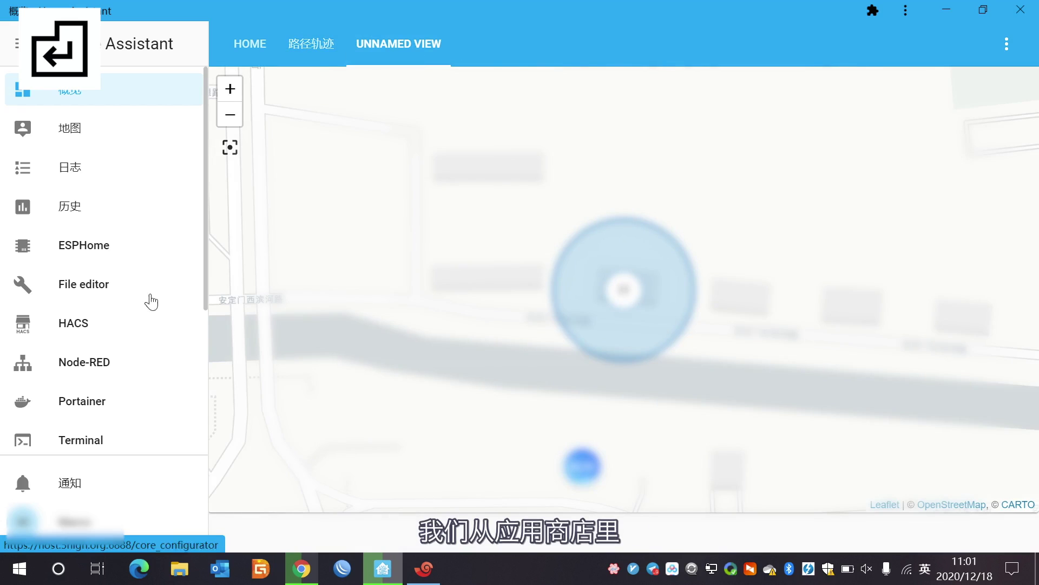
Find the Gaode Map card among the frontend repositories in HACS.
left_click(107, 327)
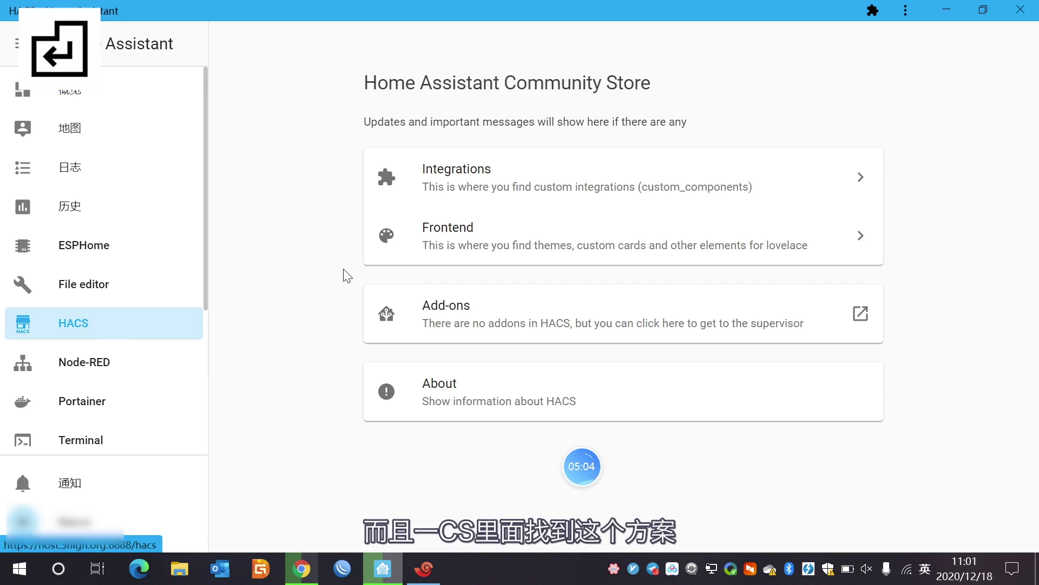
left_click(456, 246)
scroll(456, 244, "down", 15)
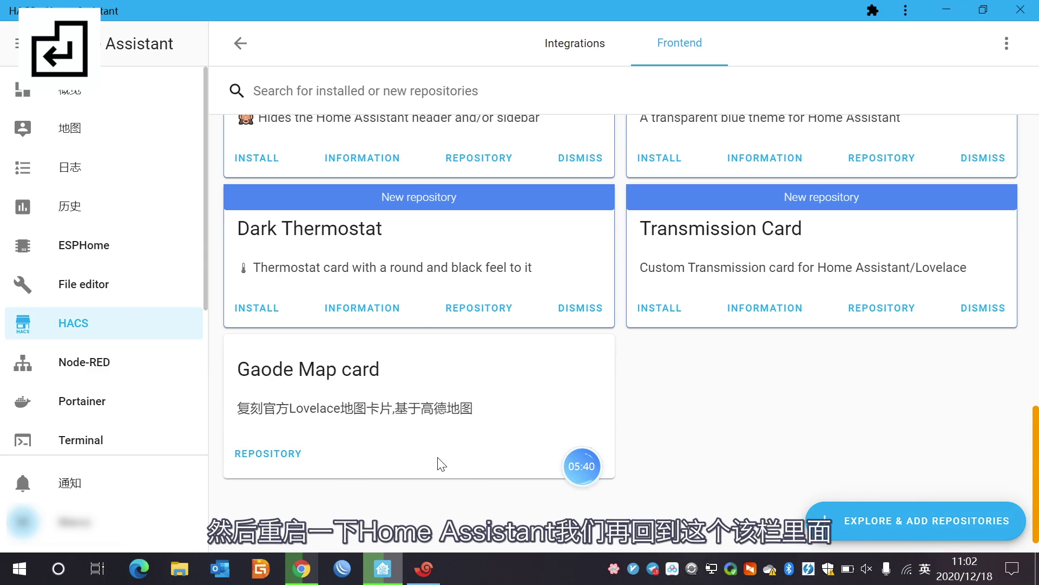
Return to the untitled view of the overview dashboard and put the dashboard in edit mode.
left_click(91, 99)
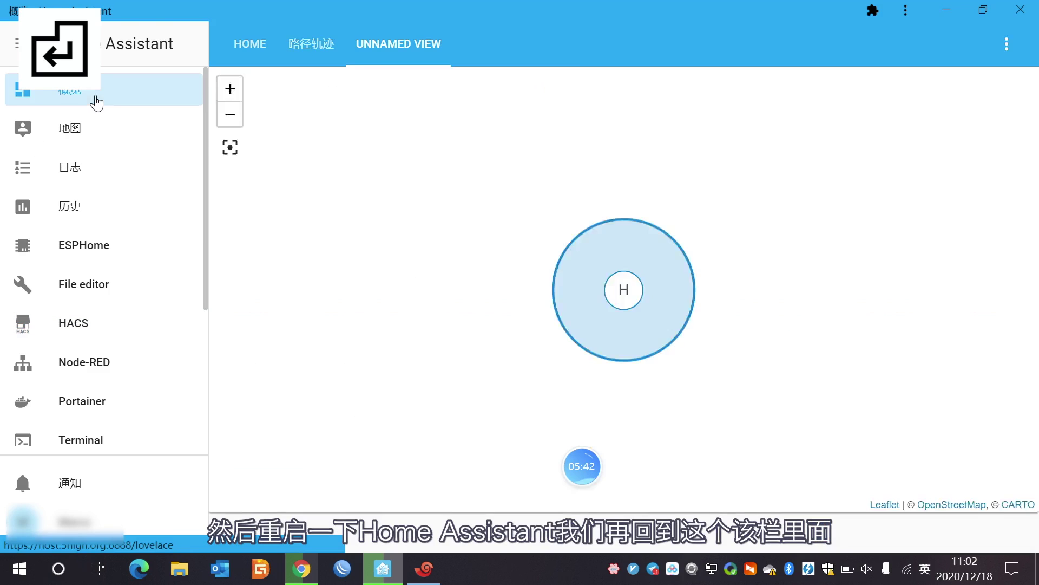
left_click(421, 50)
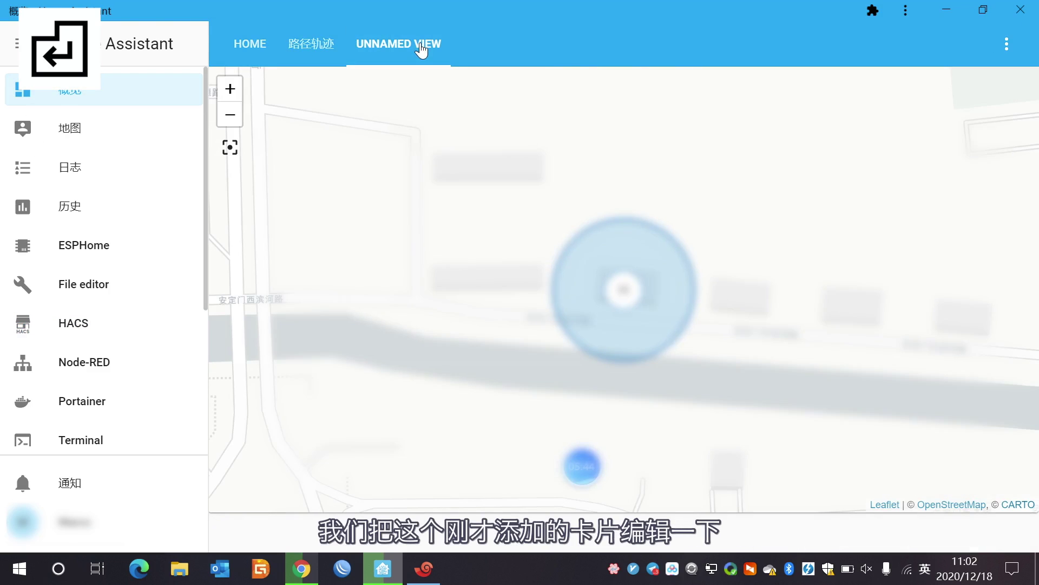
left_click(1007, 49)
left_click(990, 88)
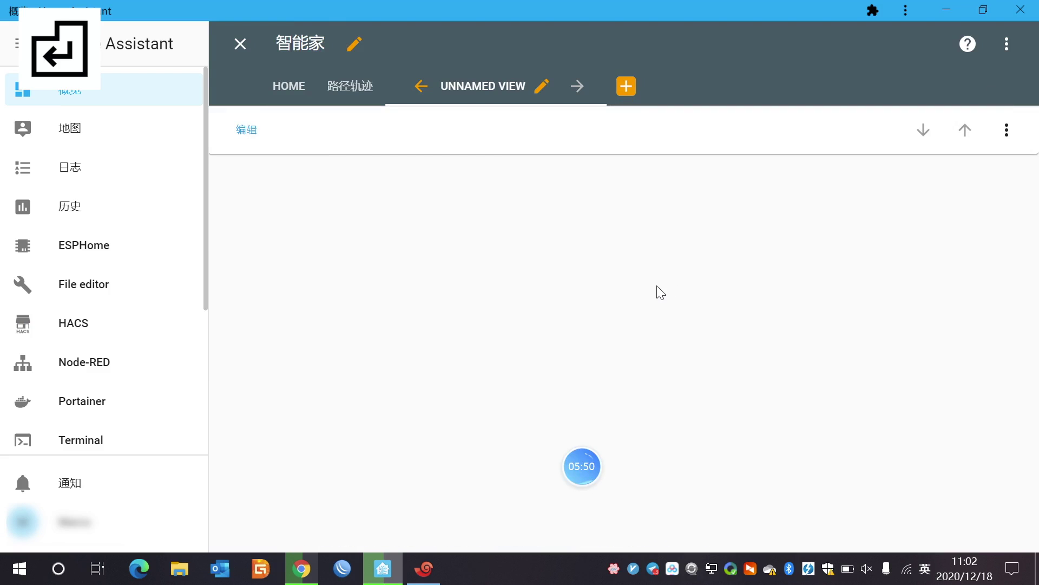
Review the map card's configuration down to the geolocation source and close it without changes.
left_click(245, 127)
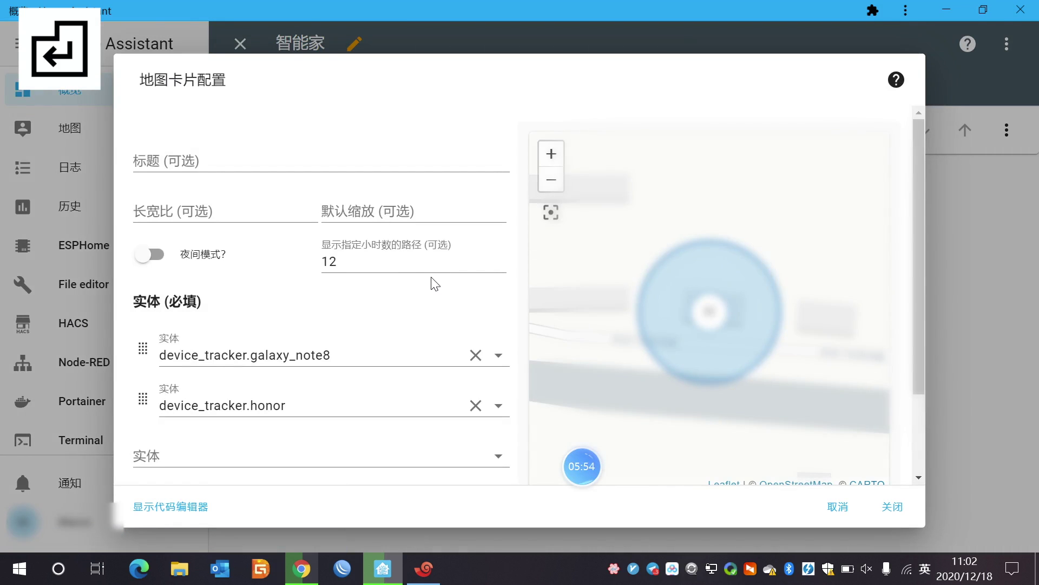
scroll(435, 283, "down", 1)
scroll(435, 284, "down", 2)
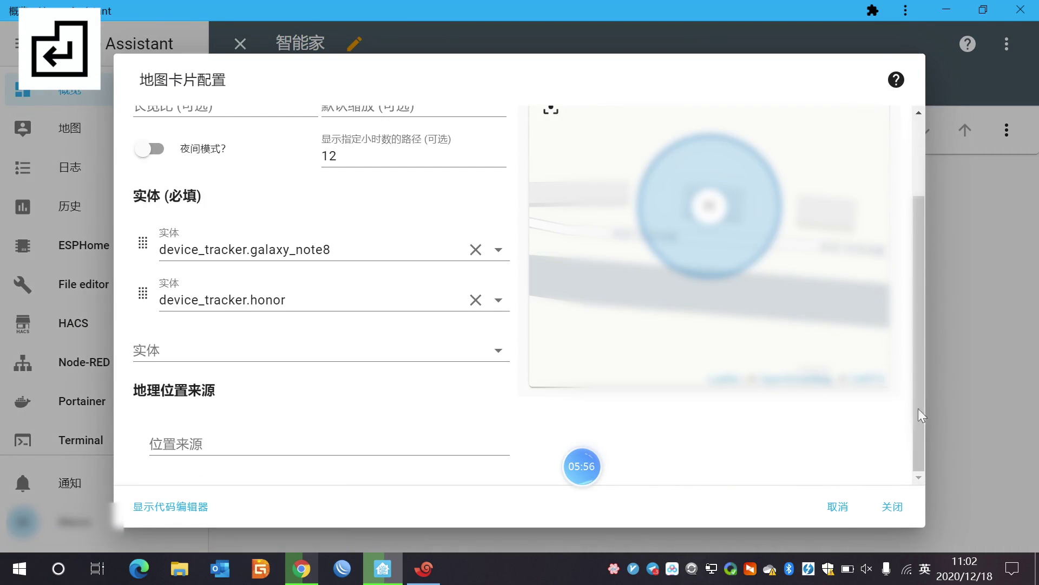
left_click(847, 509)
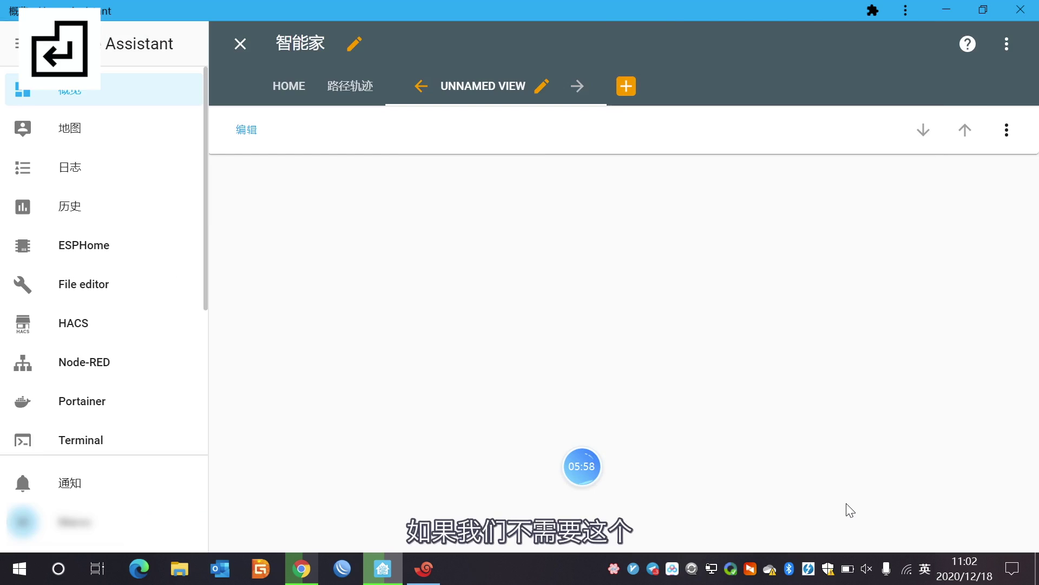
Delete the built-in map card from the untitled view.
left_click(1007, 130)
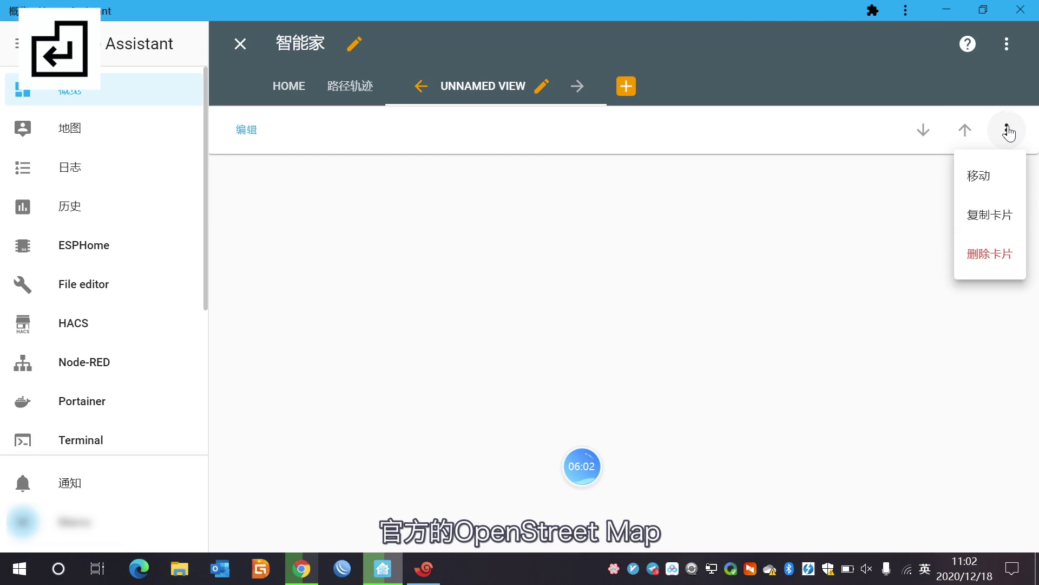
left_click(974, 273)
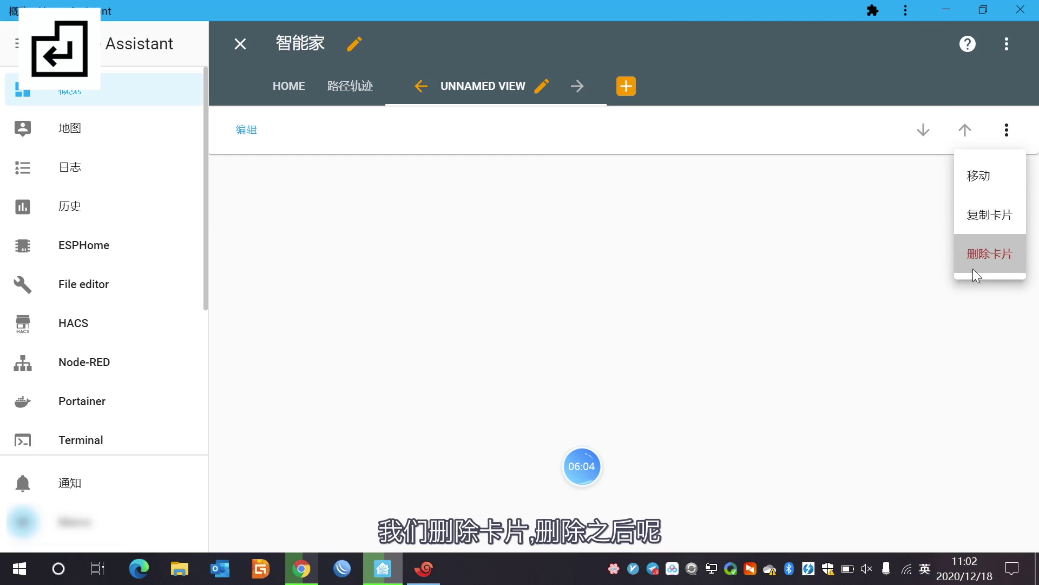
left_click(662, 458)
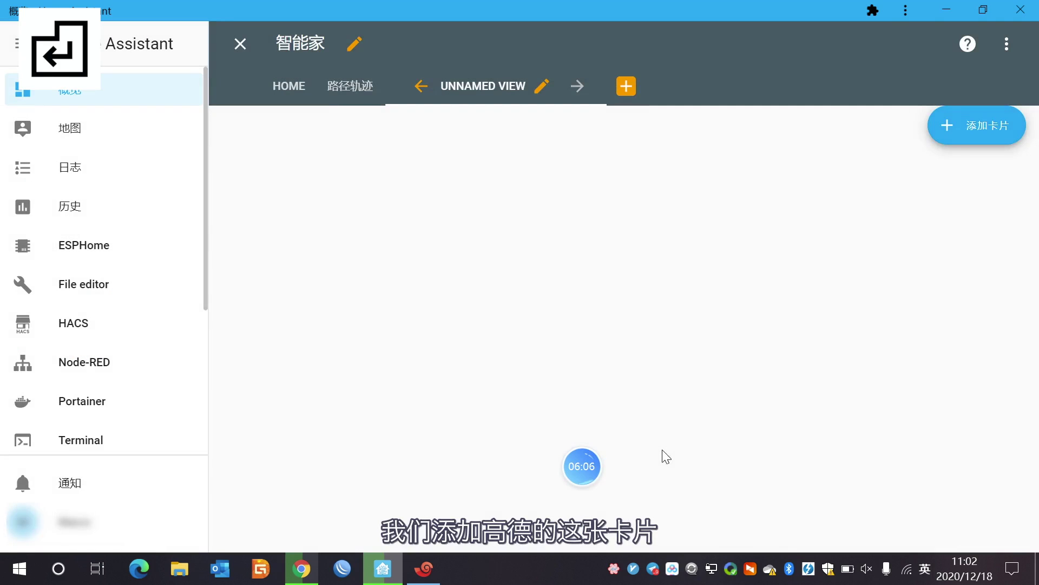
Start a new card on the untitled view using the custom China map card (自定义: 地图(中国)).
left_click(948, 141)
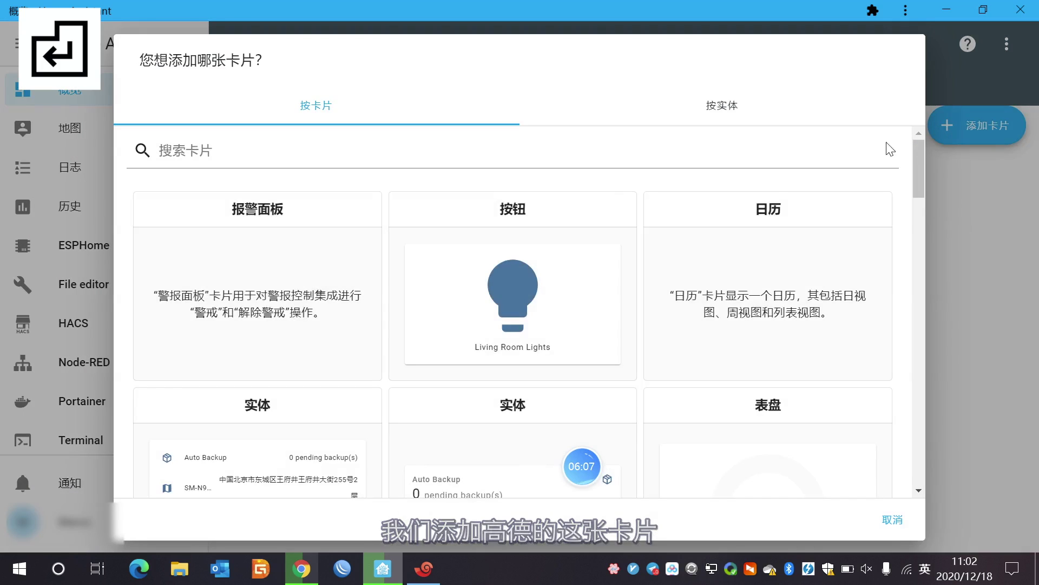
scroll(515, 360, "down", 10)
scroll(514, 360, "down", 20)
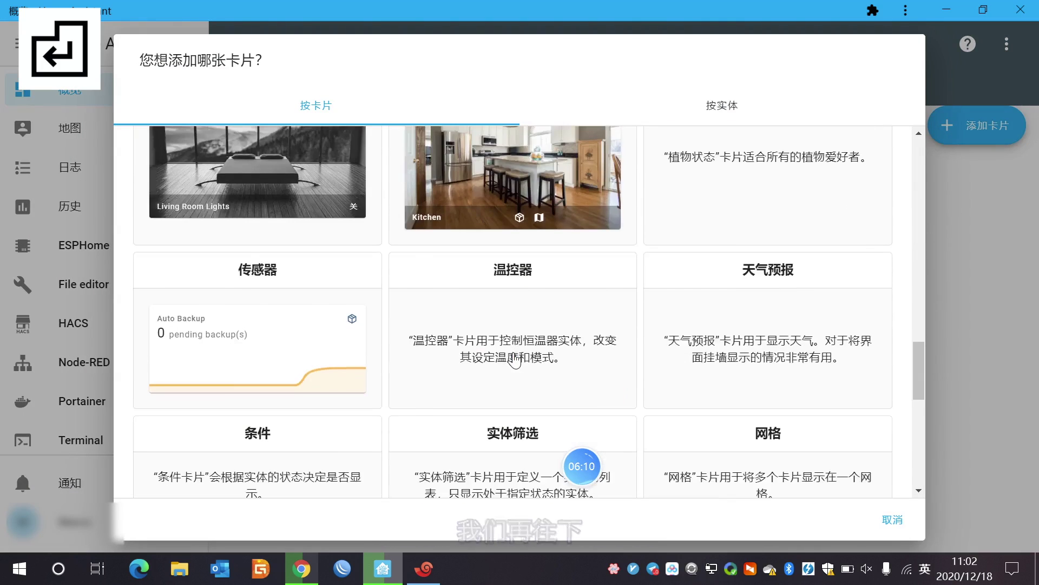
scroll(515, 360, "down", 4)
scroll(515, 360, "up", 3)
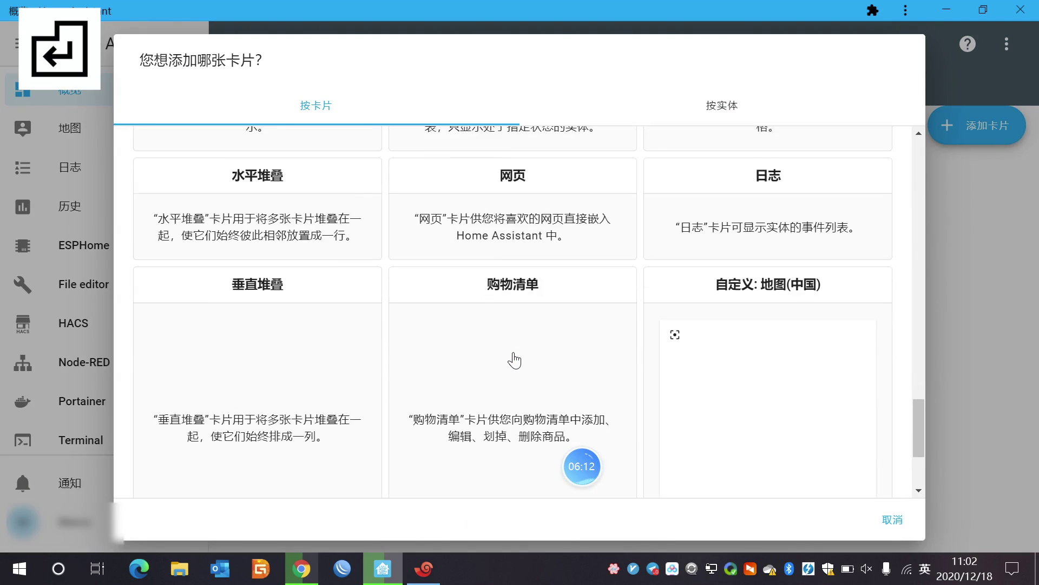
left_click(771, 287)
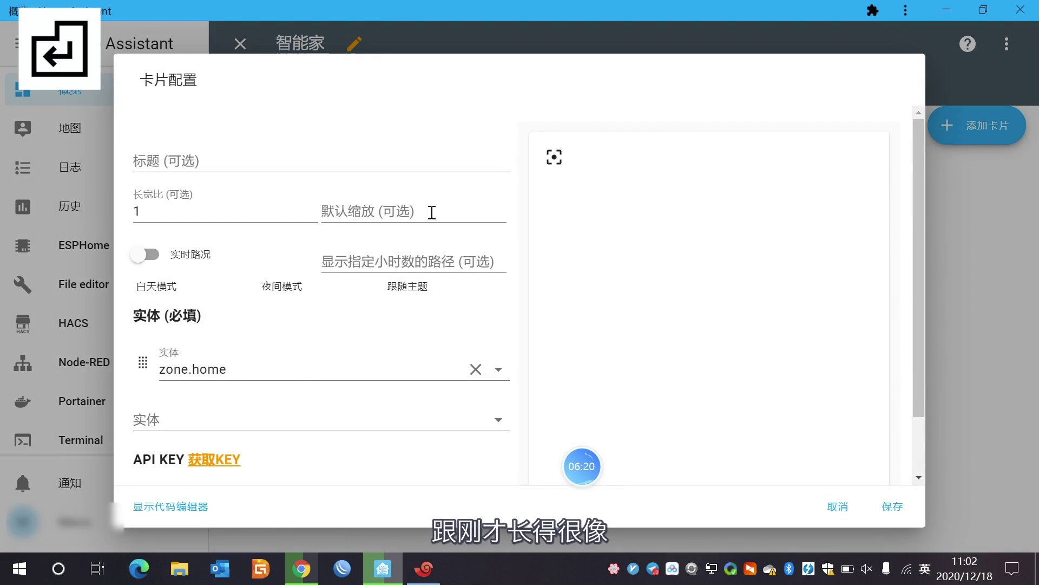
Set the card to show paths for 12 hours and enable real-time traffic (实时路况).
left_click(347, 270)
type("12")
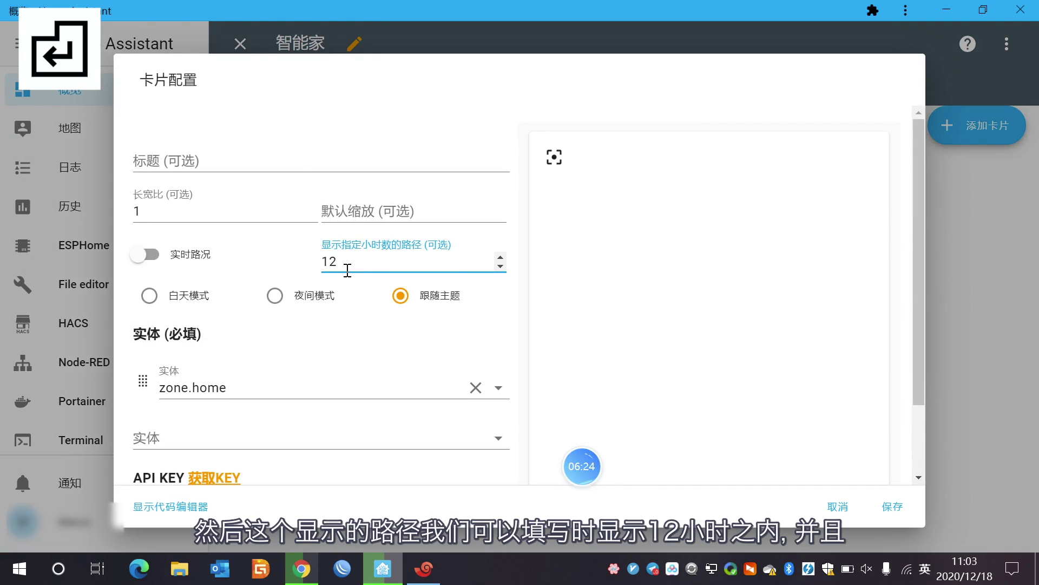
left_click(139, 258)
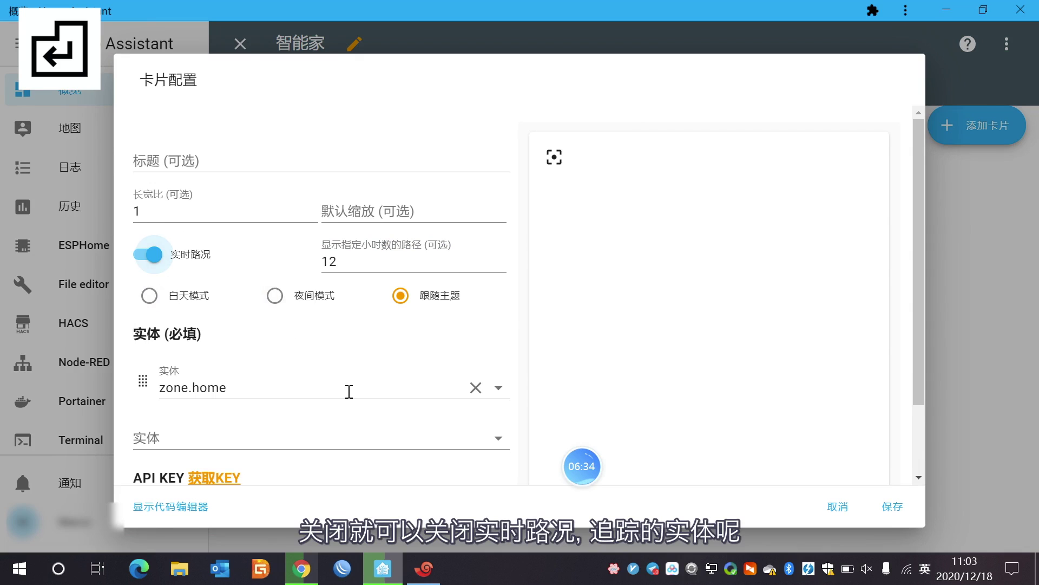
Replace the card's zone.home entity with the male householder's person entity.
scroll(349, 391, "down", 2)
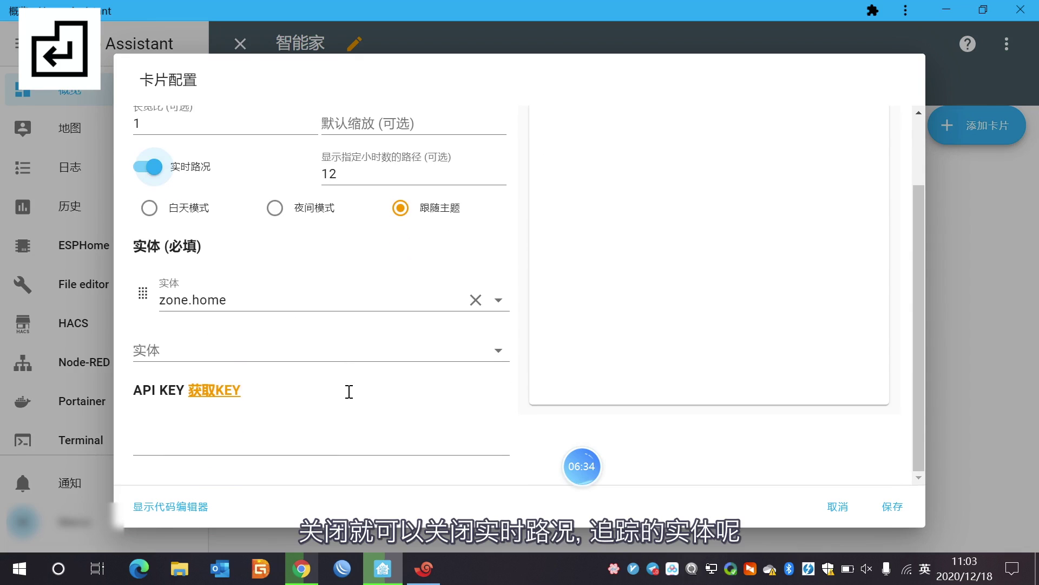
left_click(497, 301)
scroll(379, 482, "down", 10)
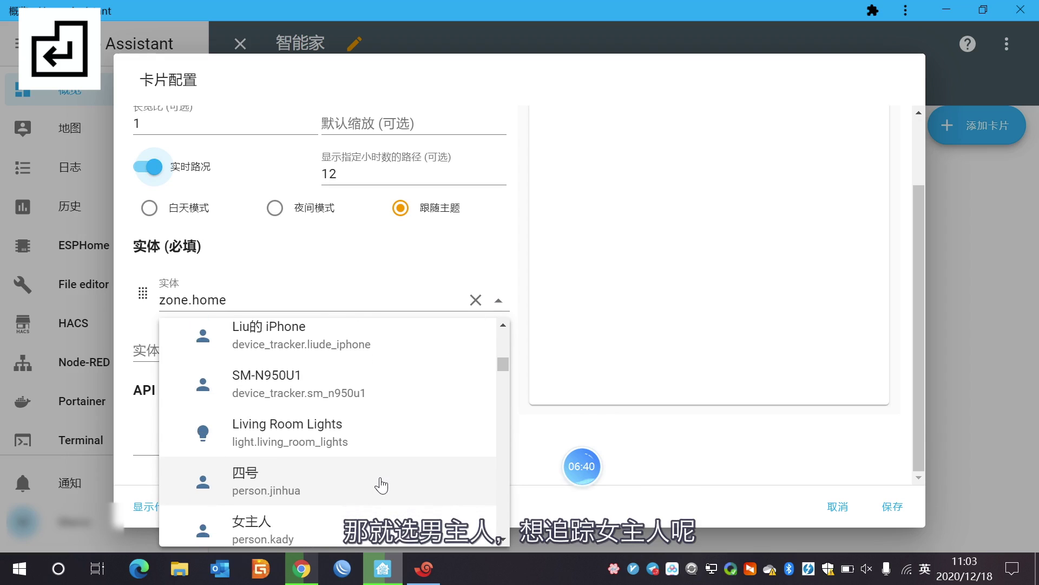
scroll(366, 500, "down", 1)
left_click(350, 512)
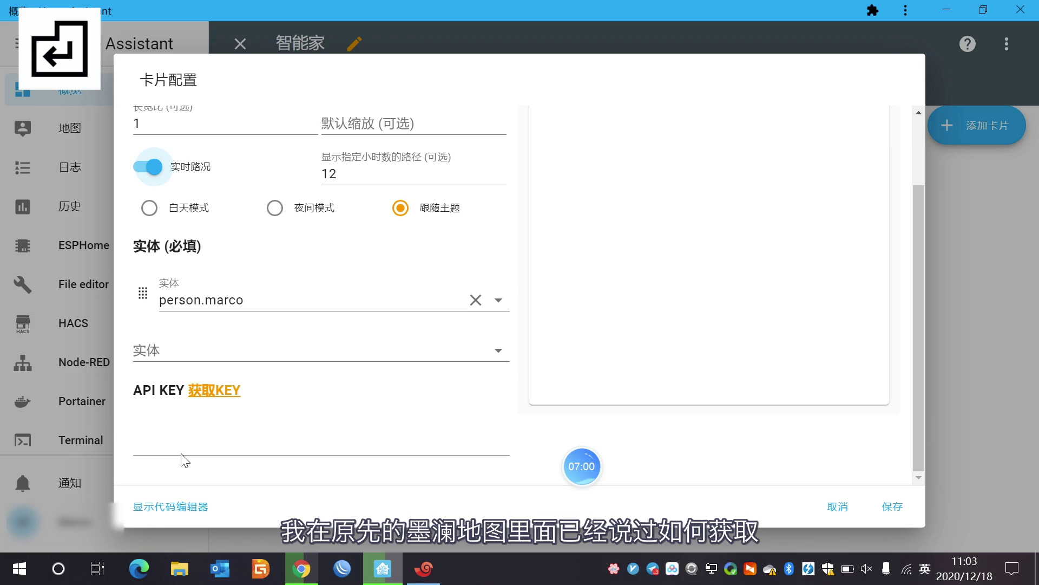
Follow the card's API key link and review the individual and enterprise developer options on the registration page.
left_click(212, 402)
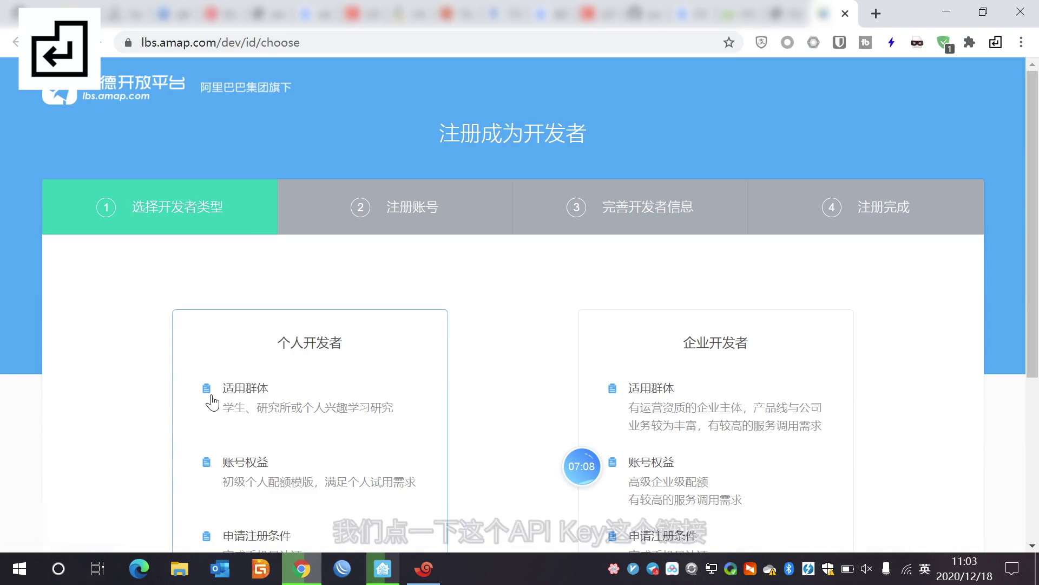
scroll(502, 377, "down", 1)
scroll(502, 377, "up", 1)
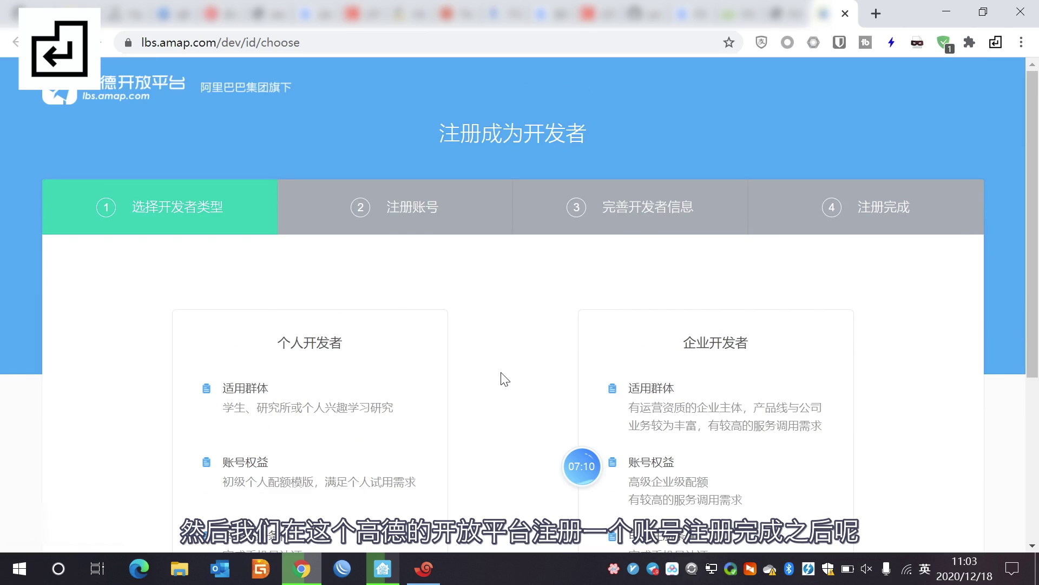
scroll(458, 323, "down", 4)
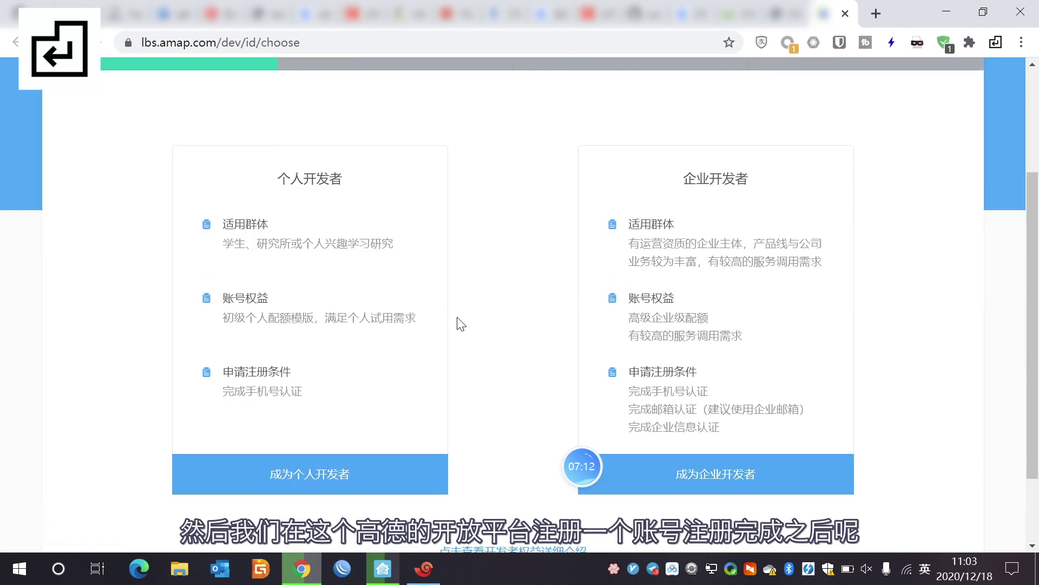
scroll(458, 323, "up", 4)
scroll(458, 323, "down", 5)
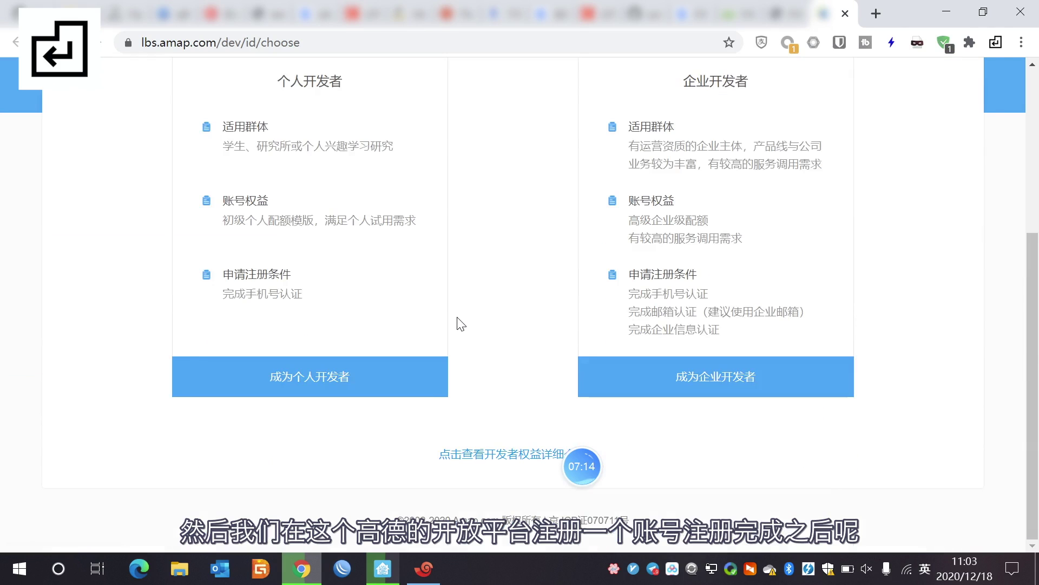
scroll(458, 323, "up", 5)
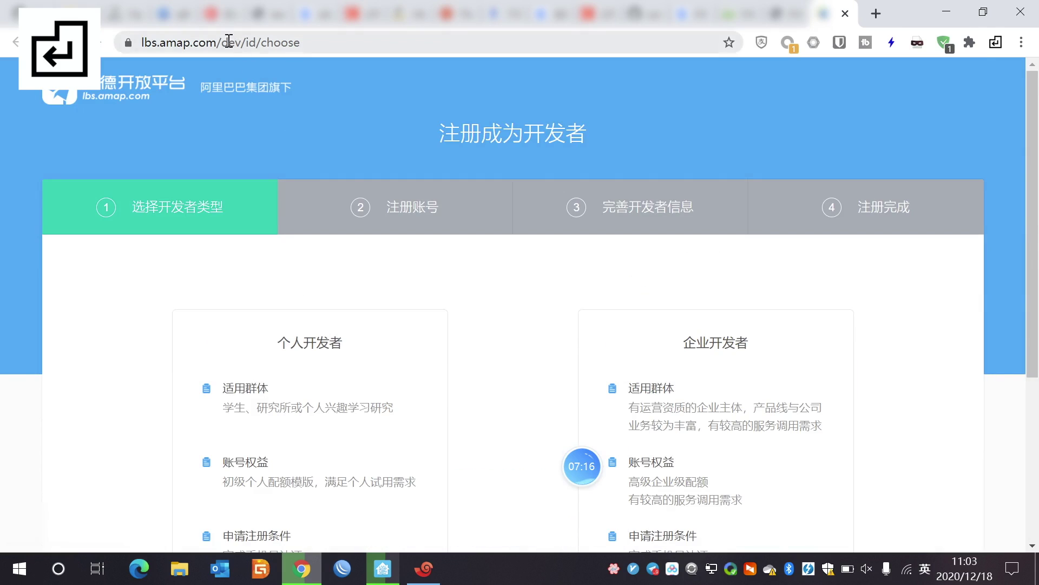
Go to the lbs.amap.com home page and log in with the prefilled account, completing the slider verification.
left_click_drag(221, 42, 373, 36)
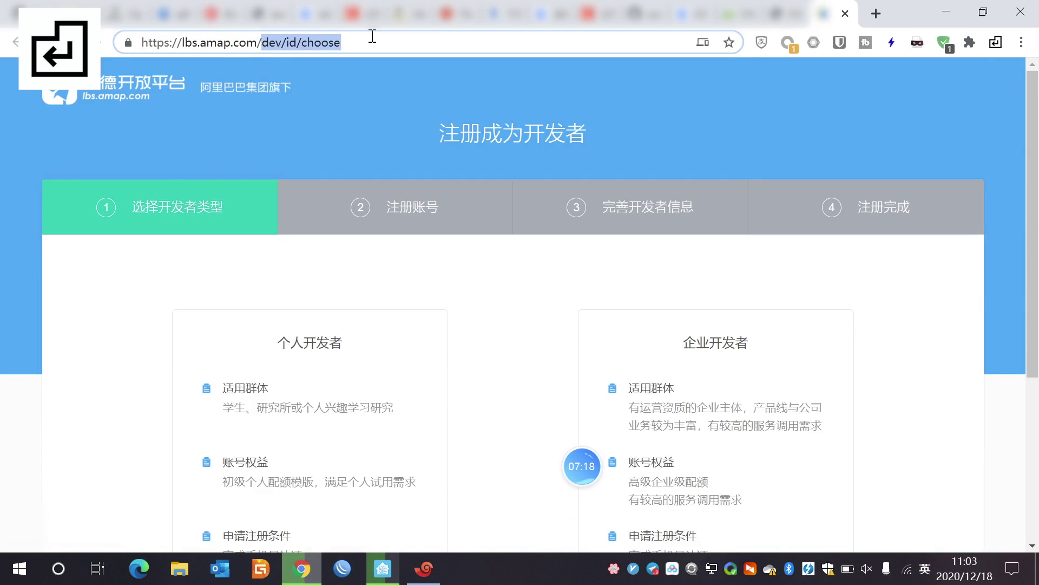
key("BackSpace")
key("Return")
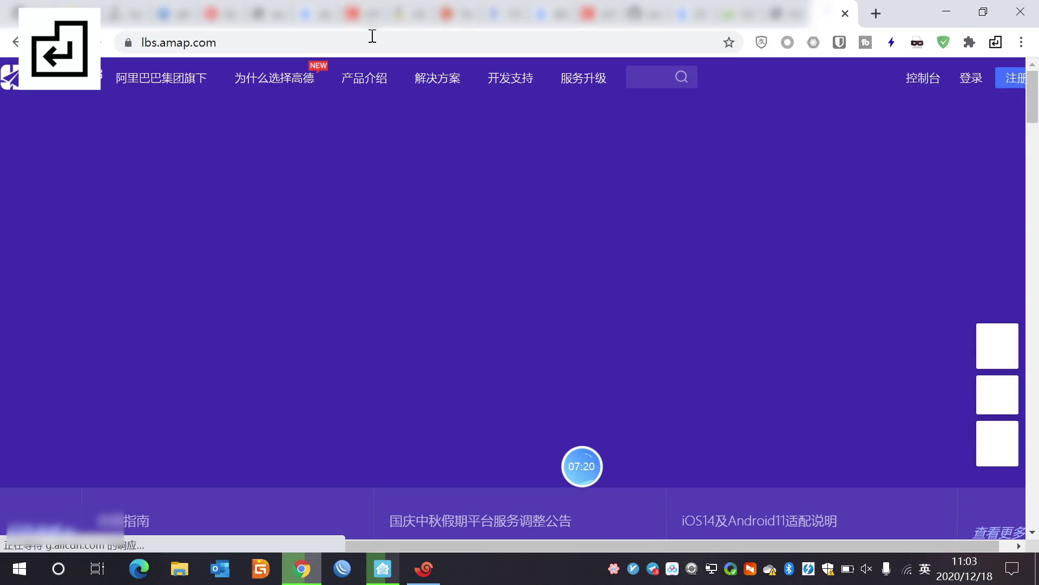
left_click(967, 85)
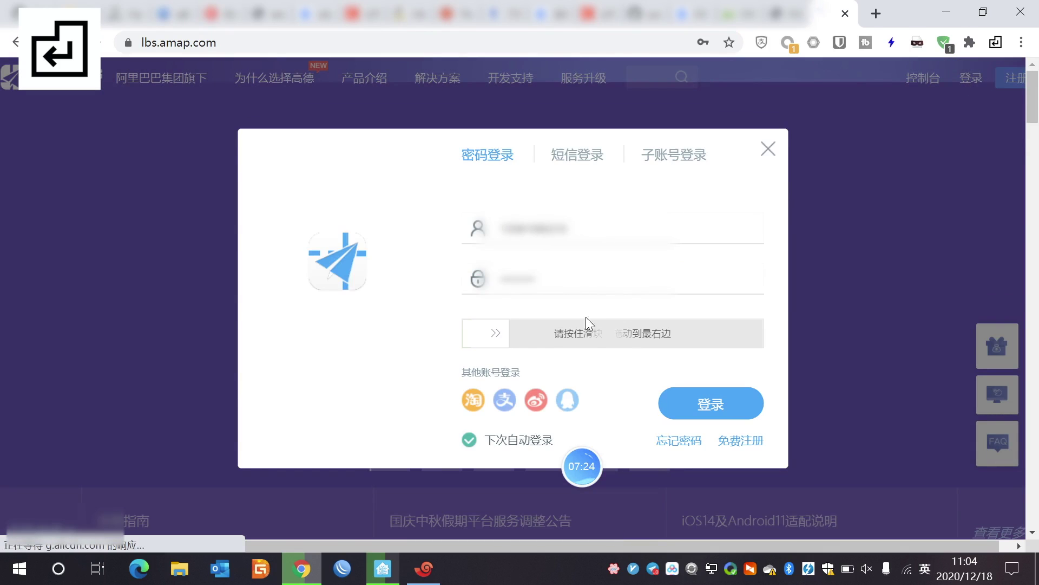
left_click_drag(485, 333, 596, 337)
left_click_drag(487, 328, 771, 333)
left_click(723, 406)
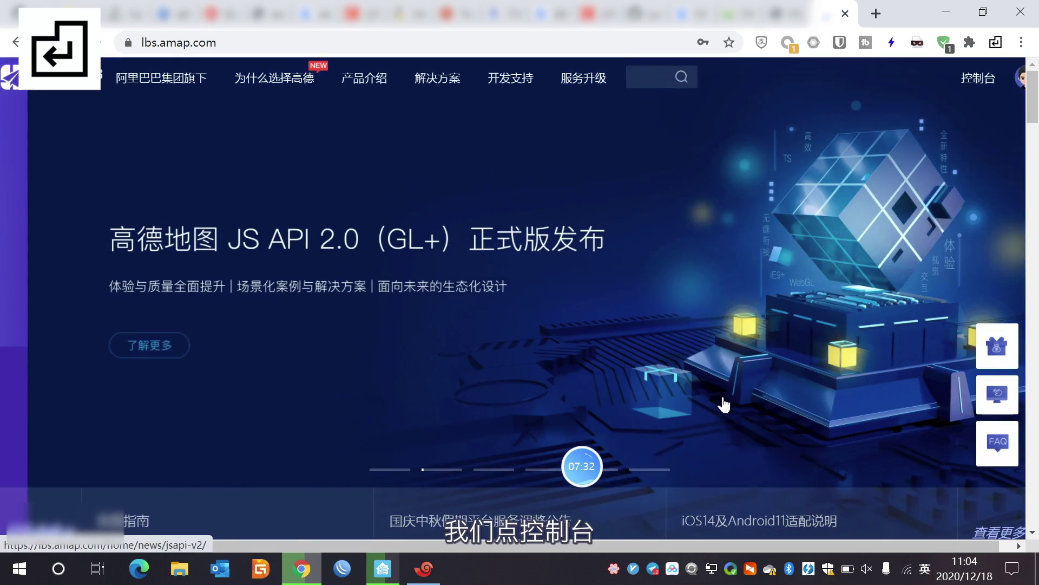
Open the developer console and show the list of own applications (我的应用) under application management.
left_click(963, 87)
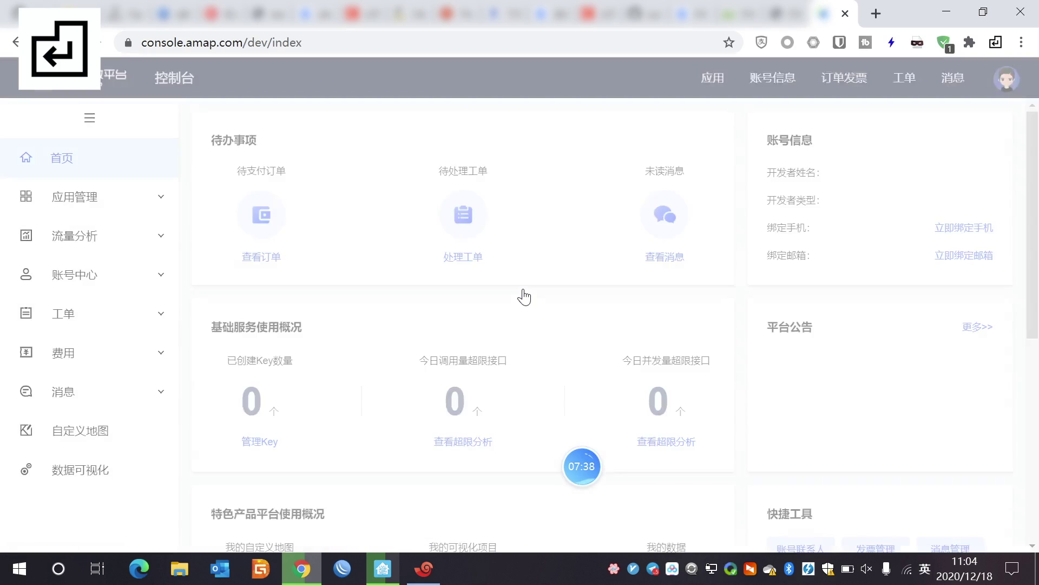
left_click(125, 198)
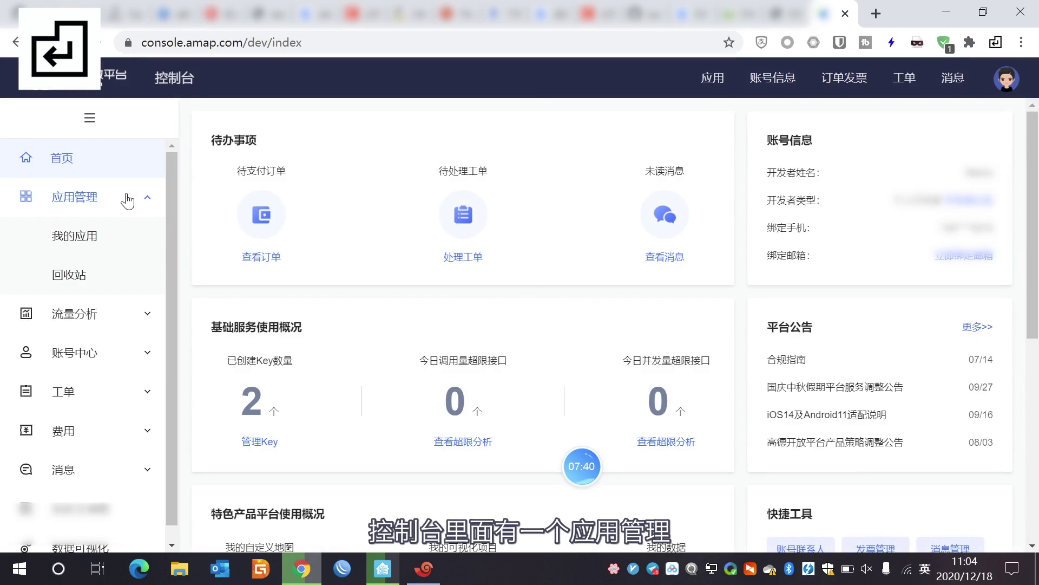
left_click(88, 238)
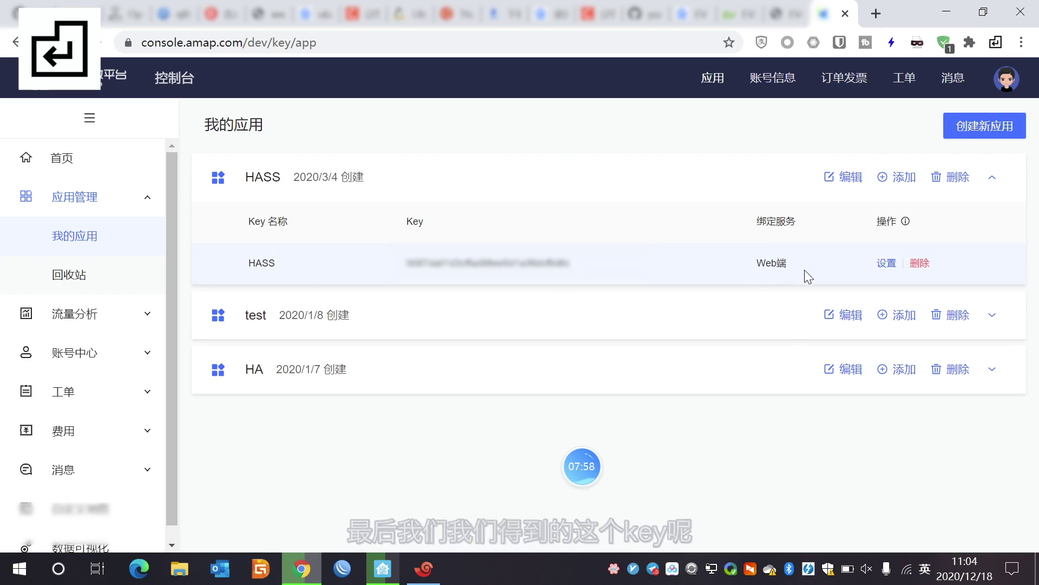
Copy the key of the HASS application.
left_click(1006, 80)
left_click_drag(406, 262, 576, 279)
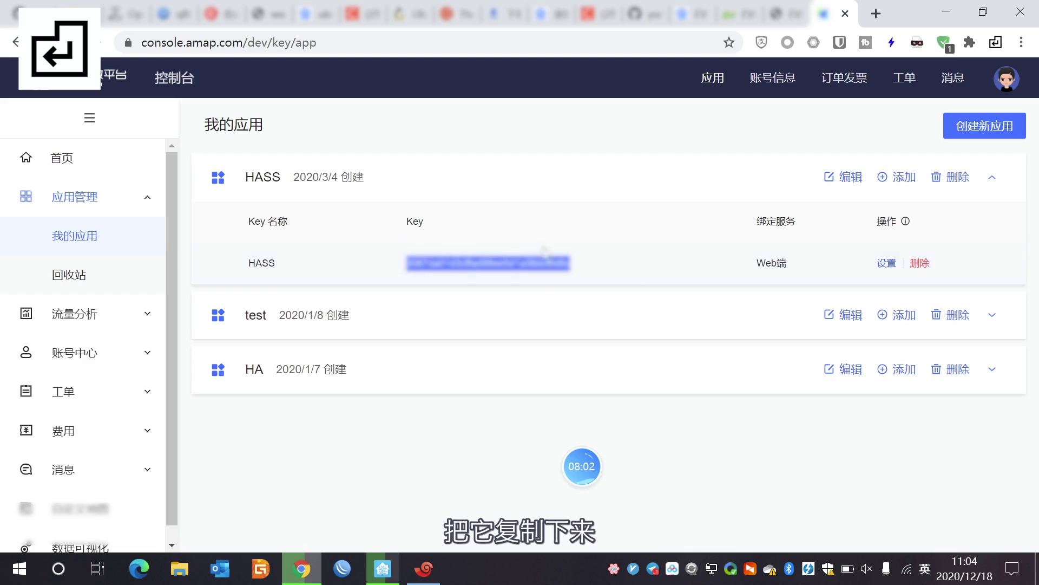
right_click(518, 264)
left_click(524, 271)
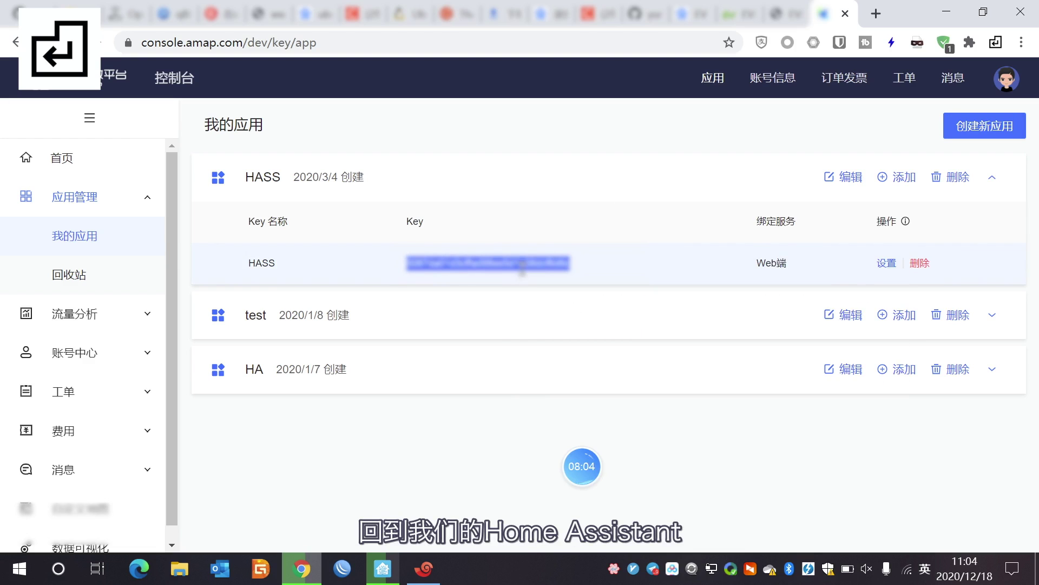
Back in Home Assistant, paste the API key into the map card's configuration, save the card and leave edit mode.
left_click(382, 569)
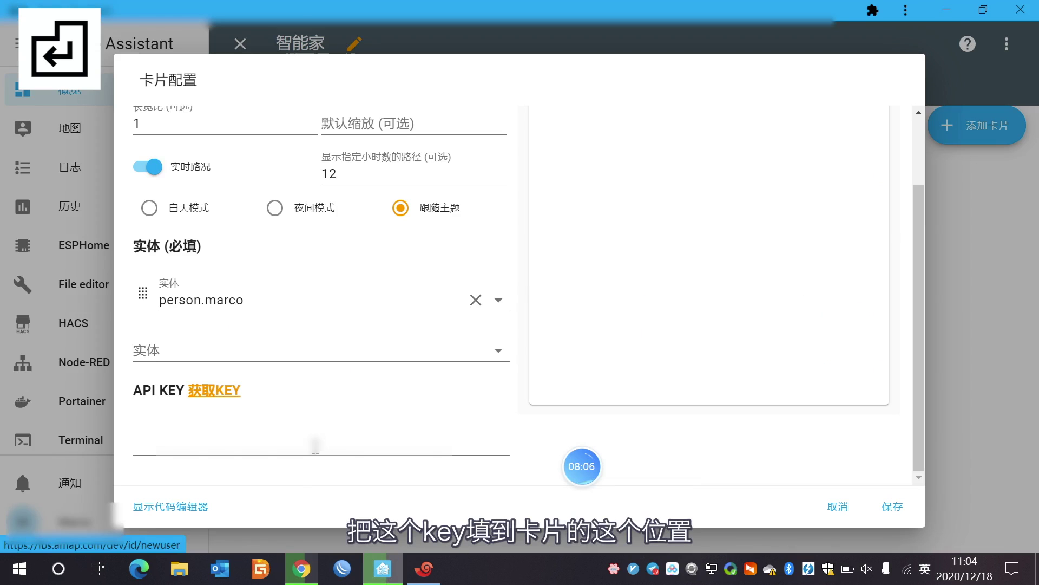
left_click(298, 440)
key("ctrl+v")
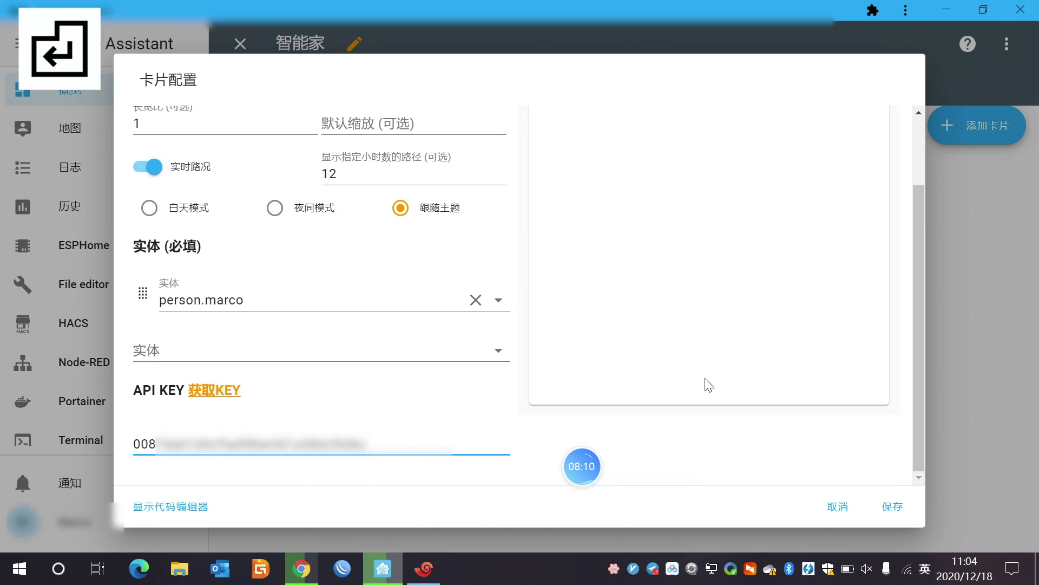
left_click(890, 507)
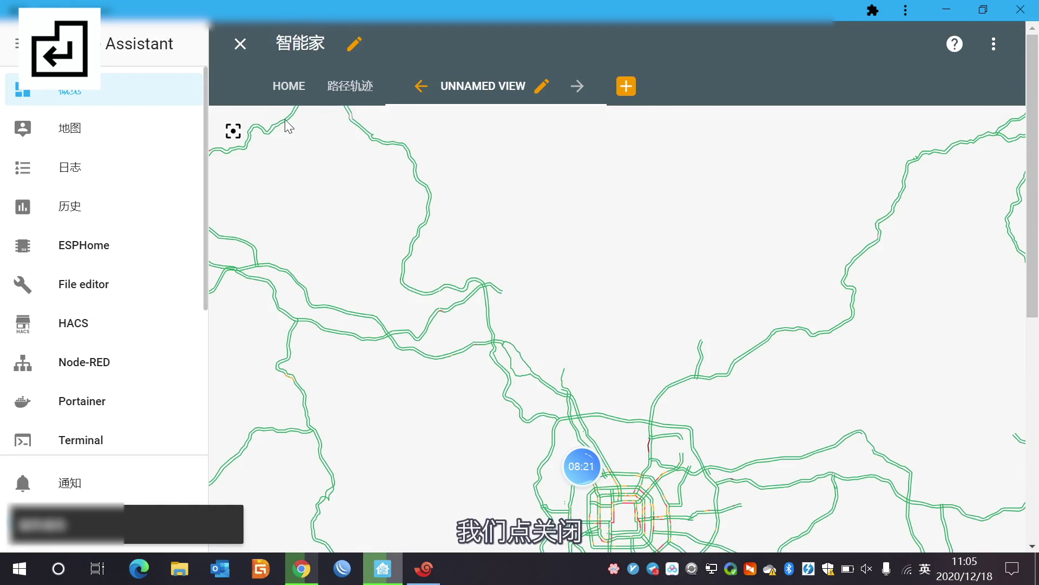
left_click(238, 49)
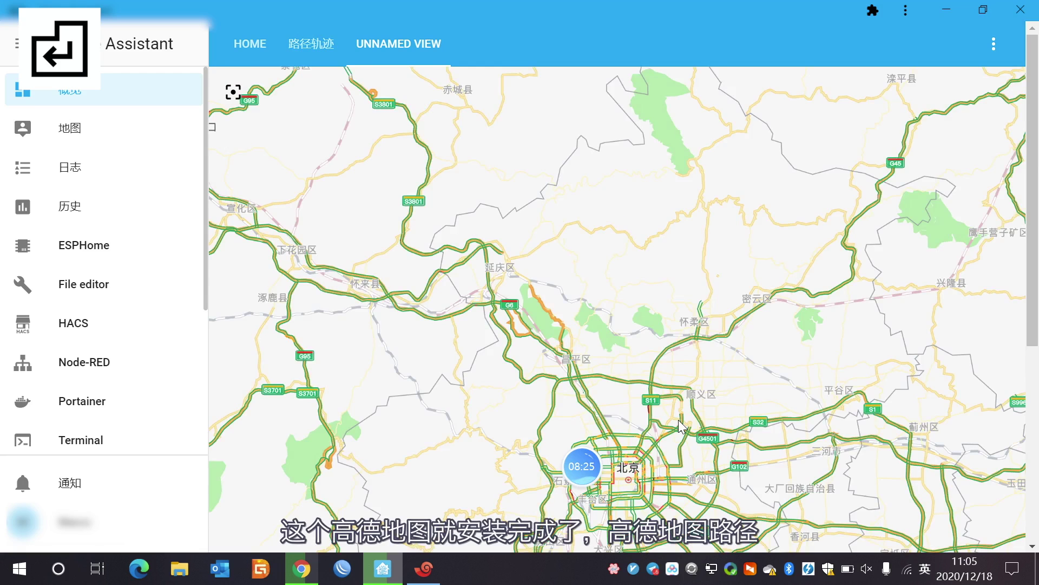
Put the dashboard back in edit mode and check the untitled view's settings, closing them without changes.
left_click_drag(681, 426, 645, 284)
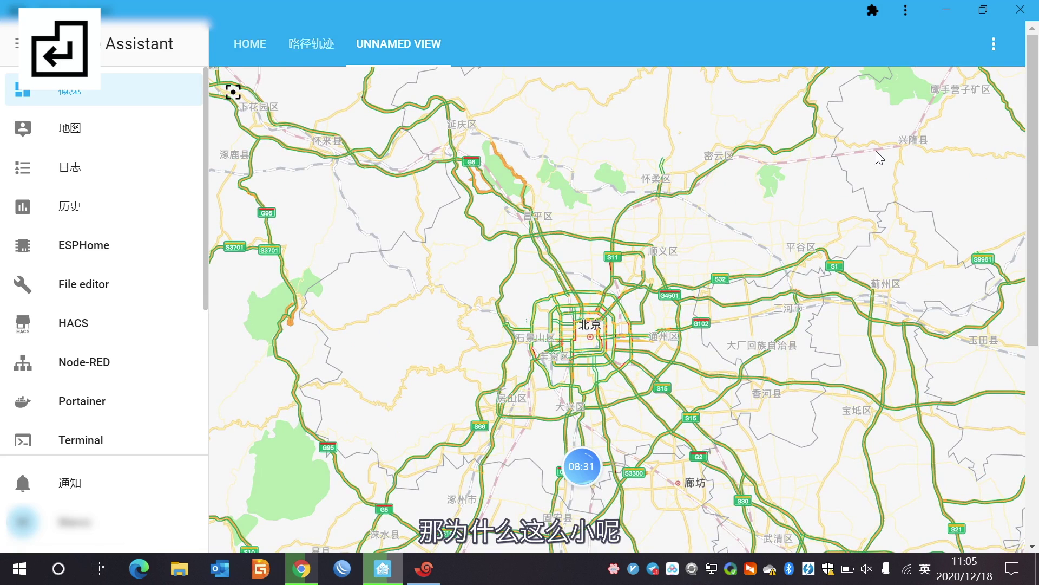
left_click(994, 44)
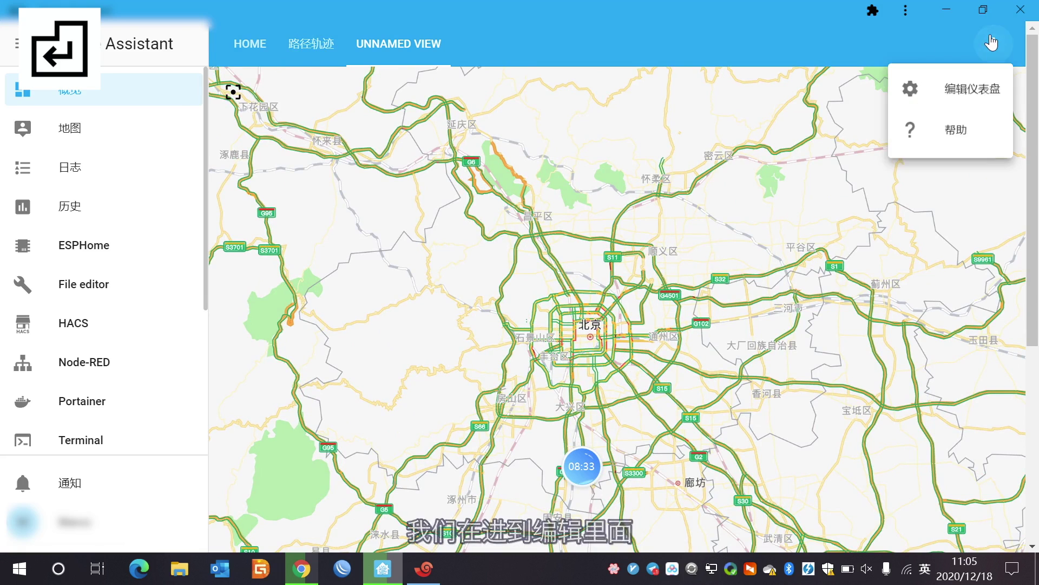
left_click(962, 91)
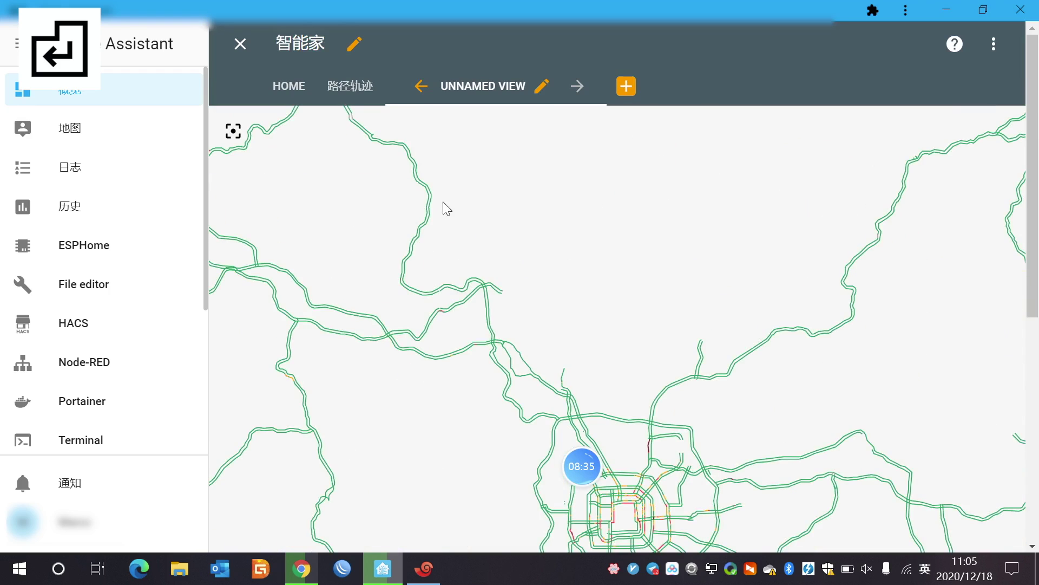
left_click(541, 87)
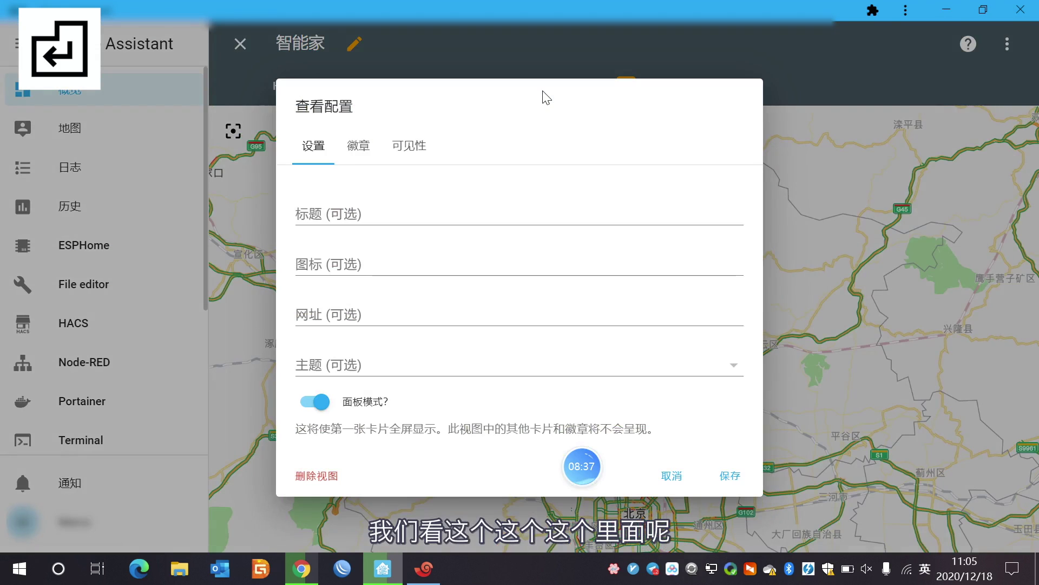
left_click(672, 479)
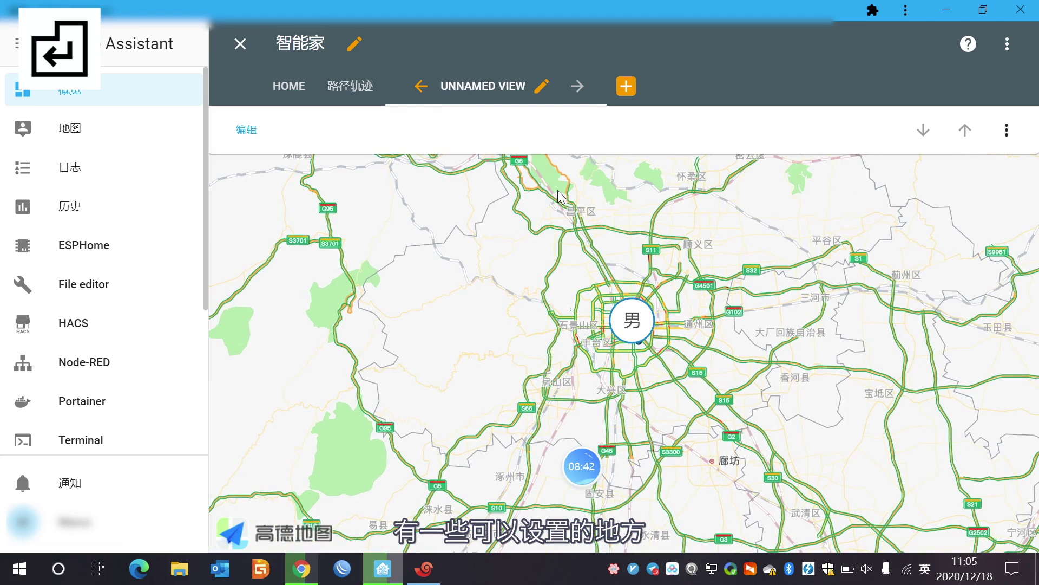
Set the map card's default zoom to 10, save the card and check the map.
left_click(251, 130)
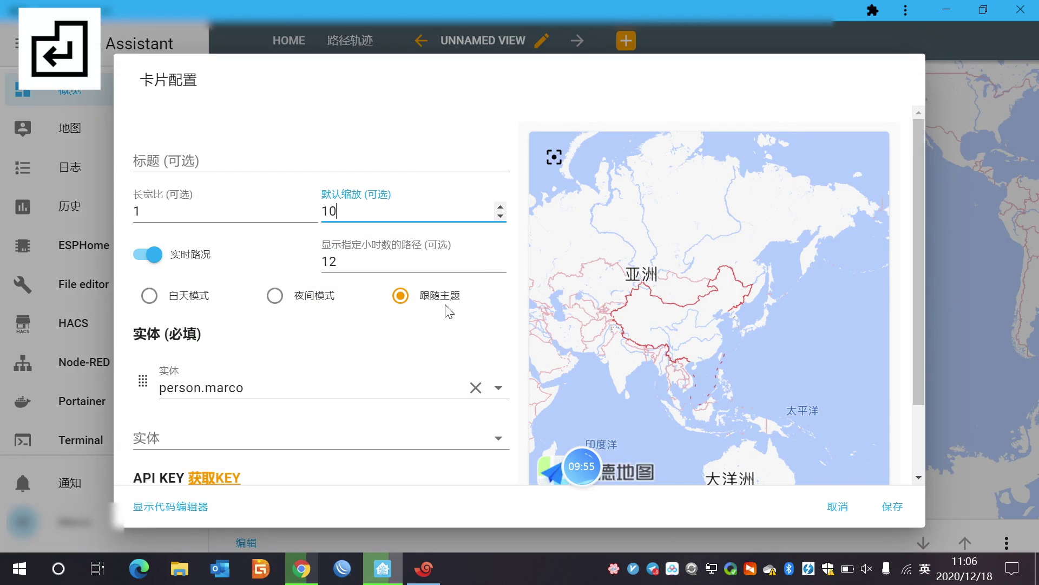
left_click(876, 515)
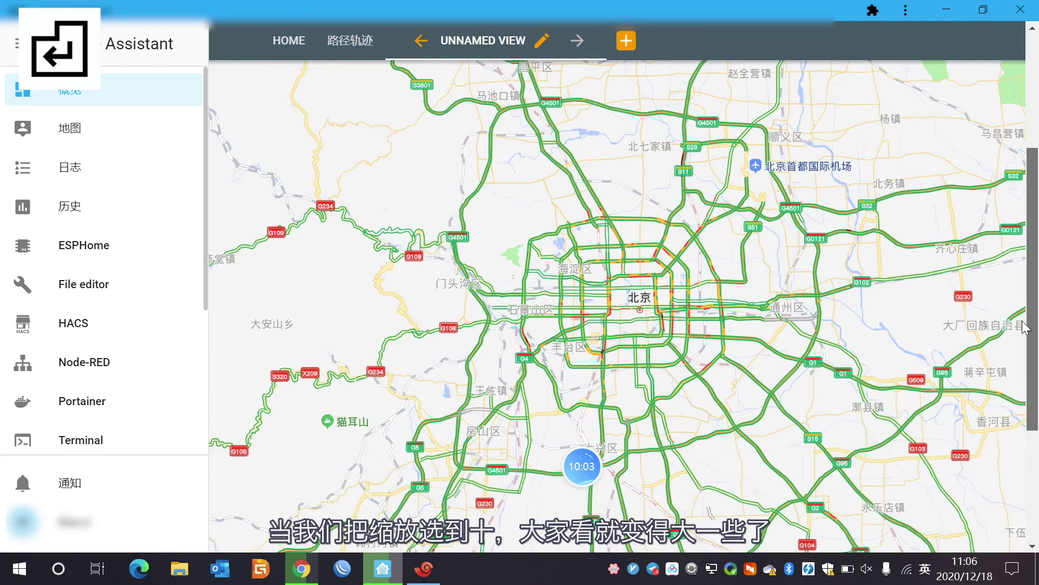
left_click_drag(1023, 325, 1024, 307)
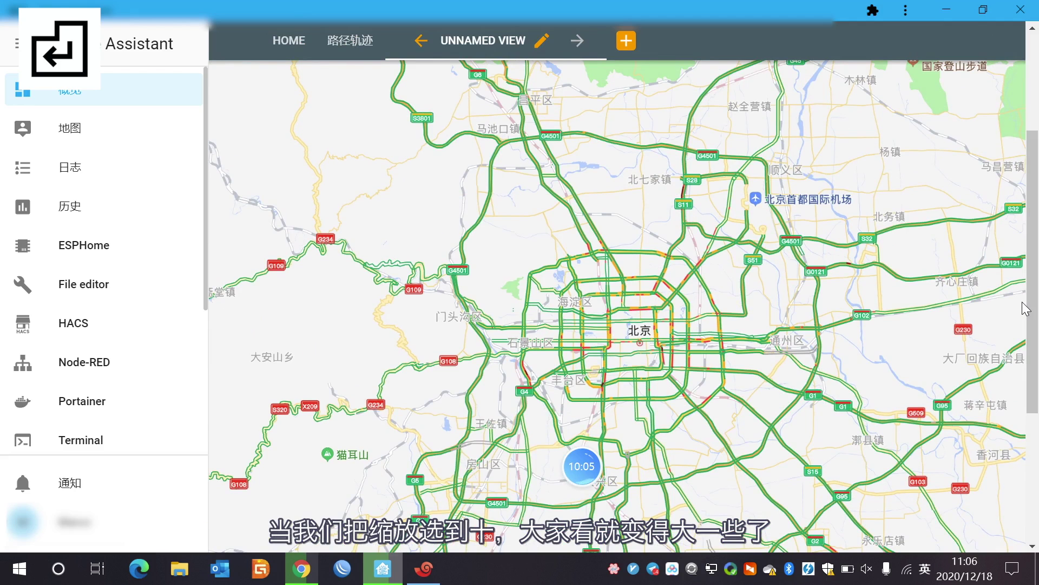
left_click_drag(1024, 307, 1031, 222)
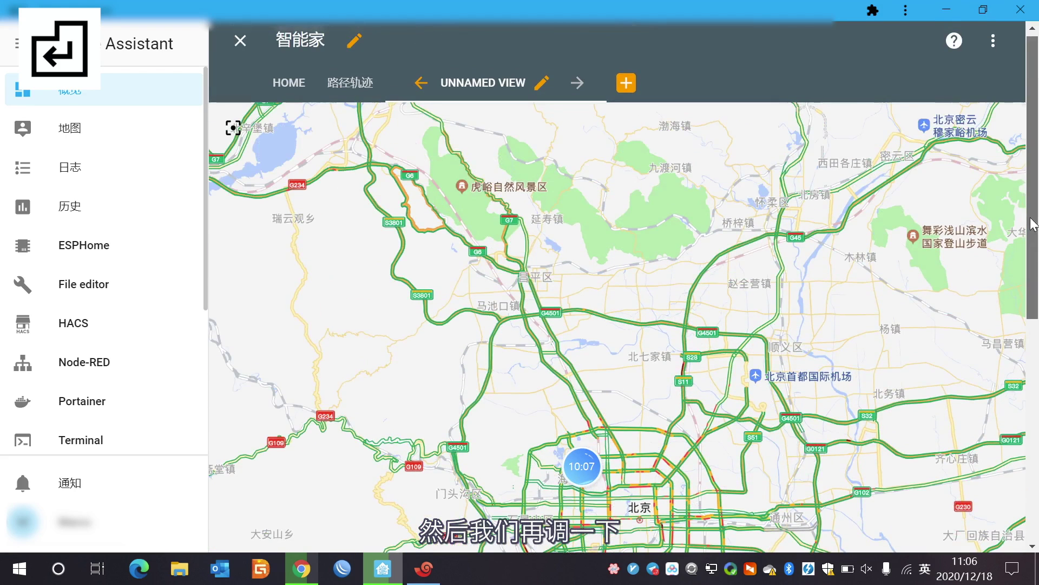
left_click(541, 85)
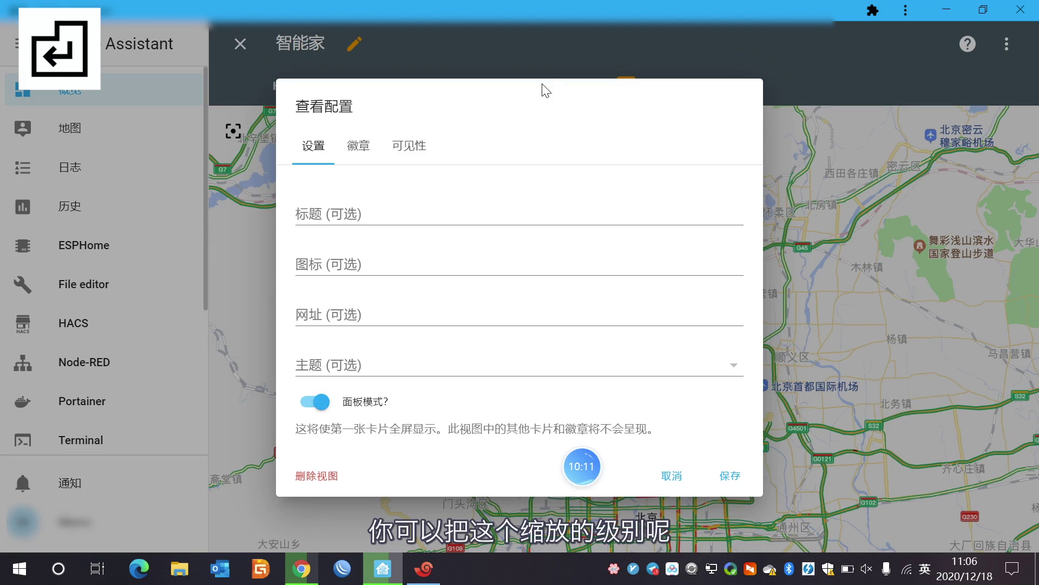
left_click(672, 476)
Open the map card's configuration, set its default zoom to 15 and save the card.
scroll(673, 492, "down", 8)
left_click(250, 533)
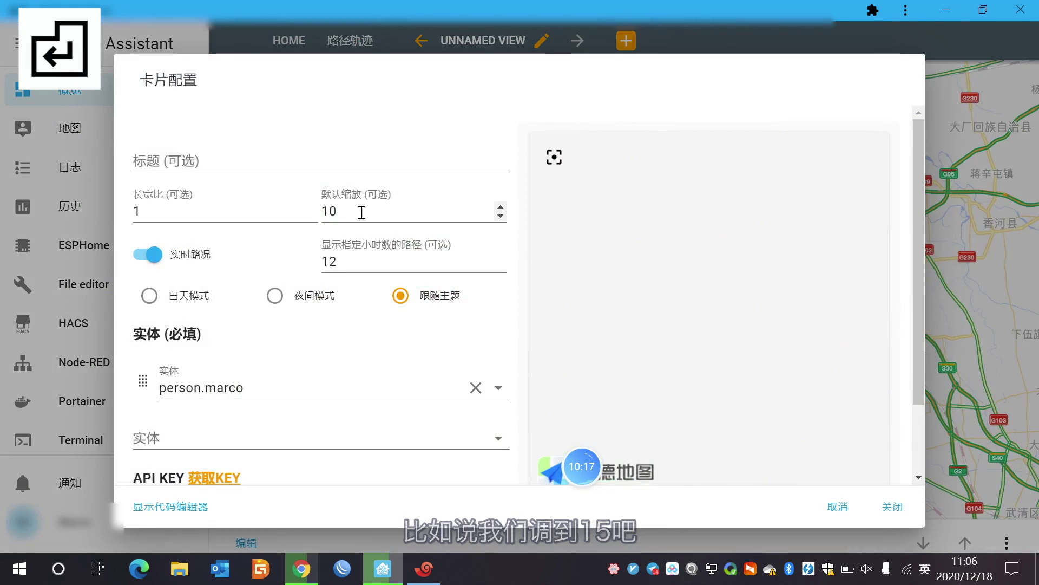
double_click(325, 212)
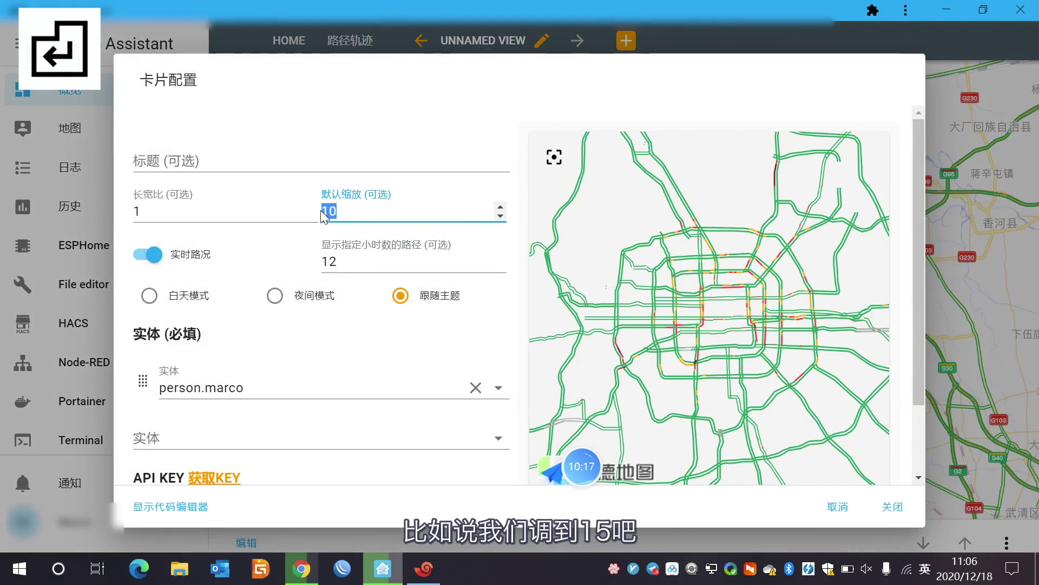
type("15")
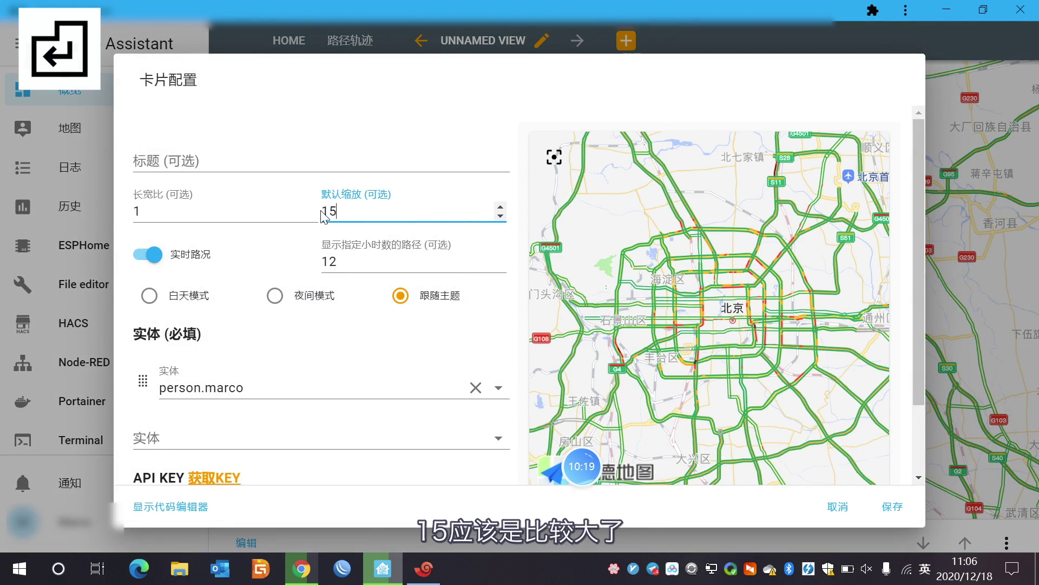
left_click(892, 506)
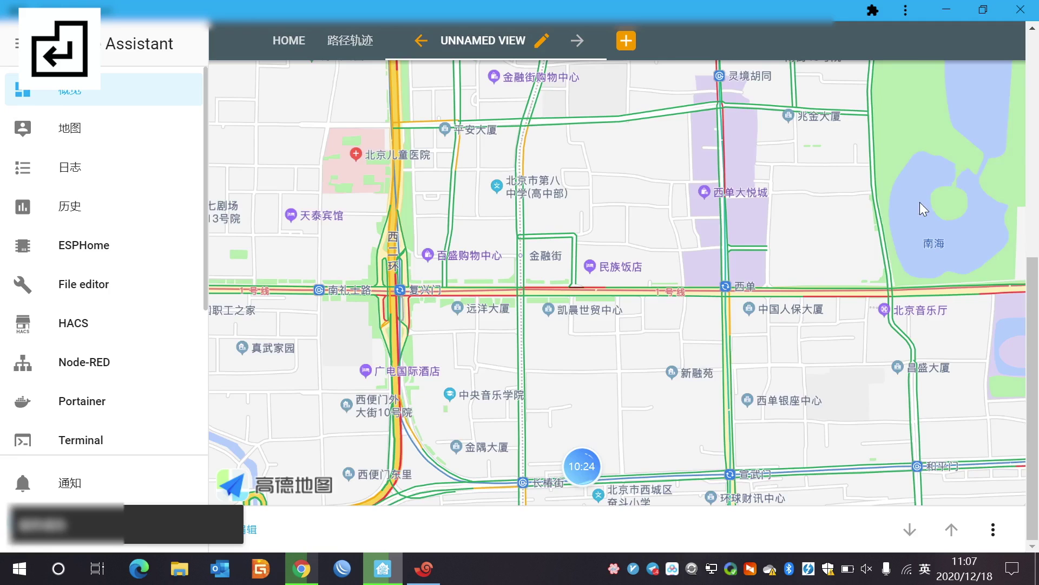
Leave the dashboard's edit mode and look over the full map in the untitled view.
left_click_drag(1033, 276, 1037, 53)
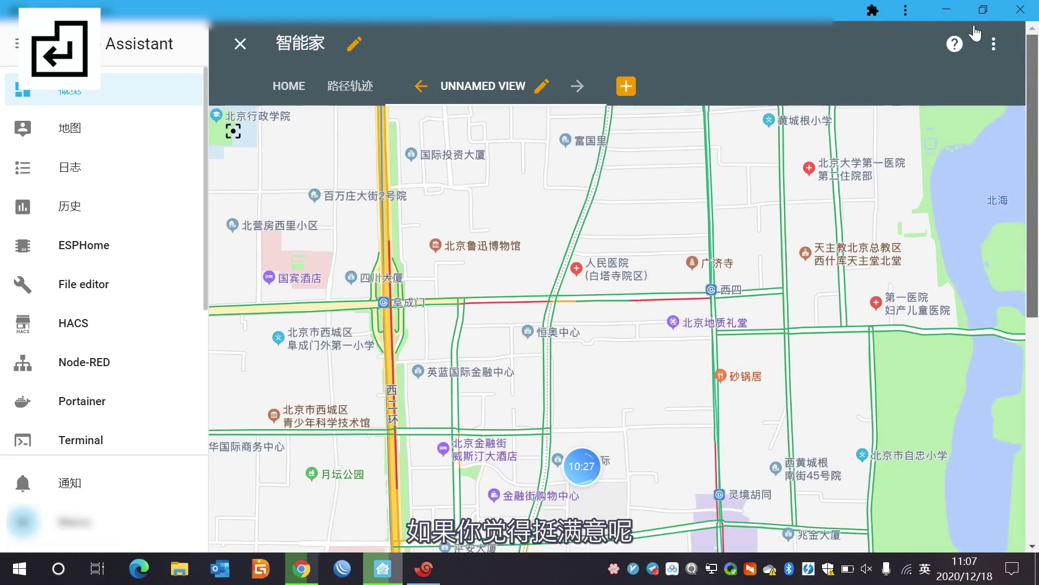
left_click(240, 44)
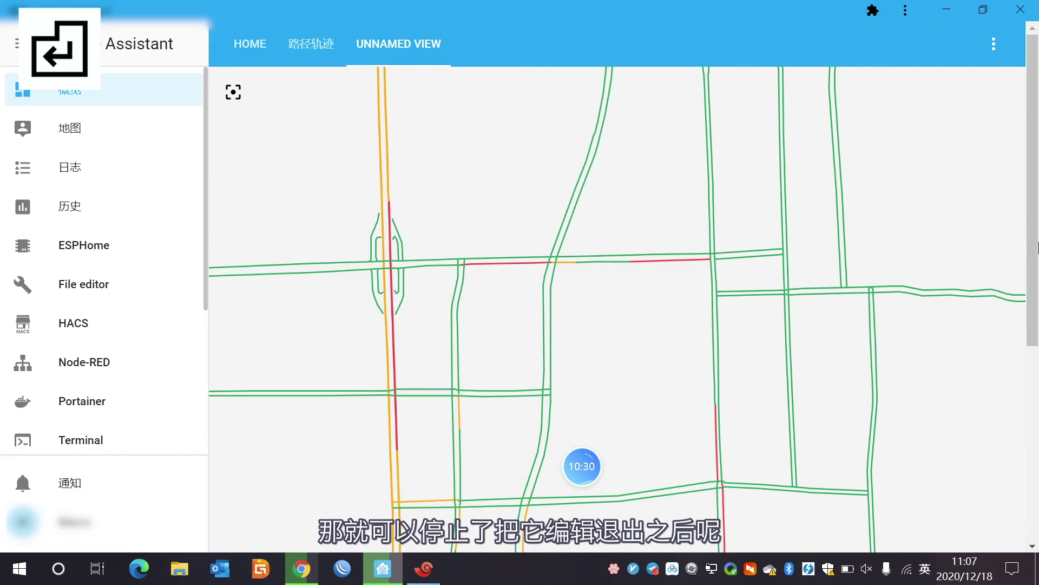
scroll(1037, 249, "down", 4)
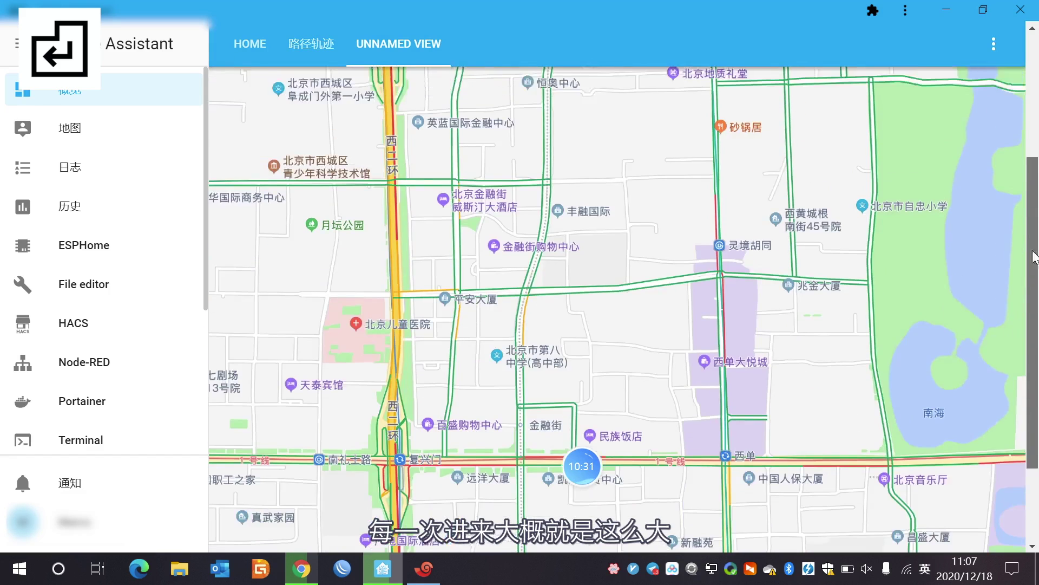
scroll(1036, 233, "up", 4)
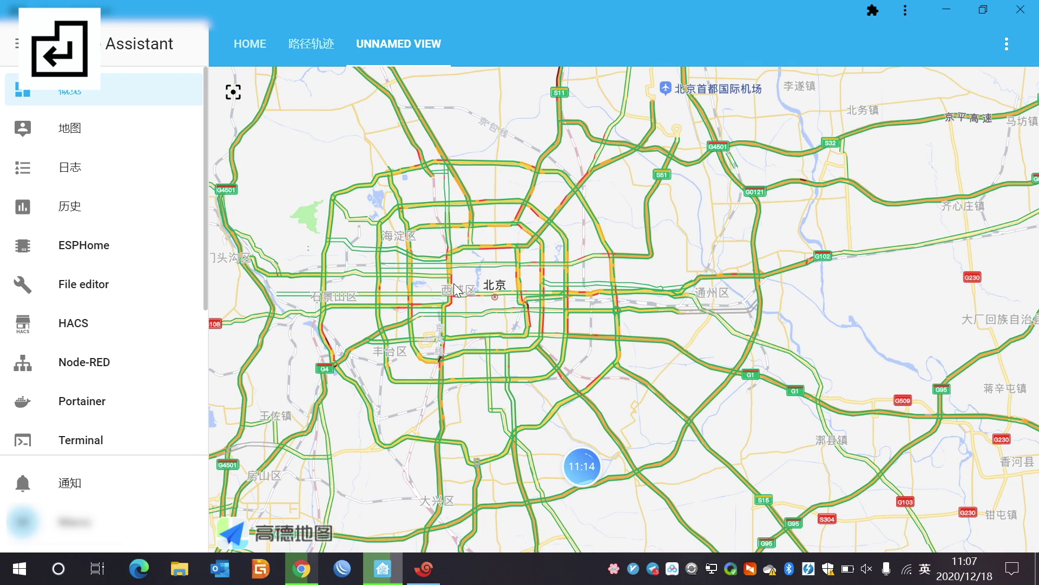